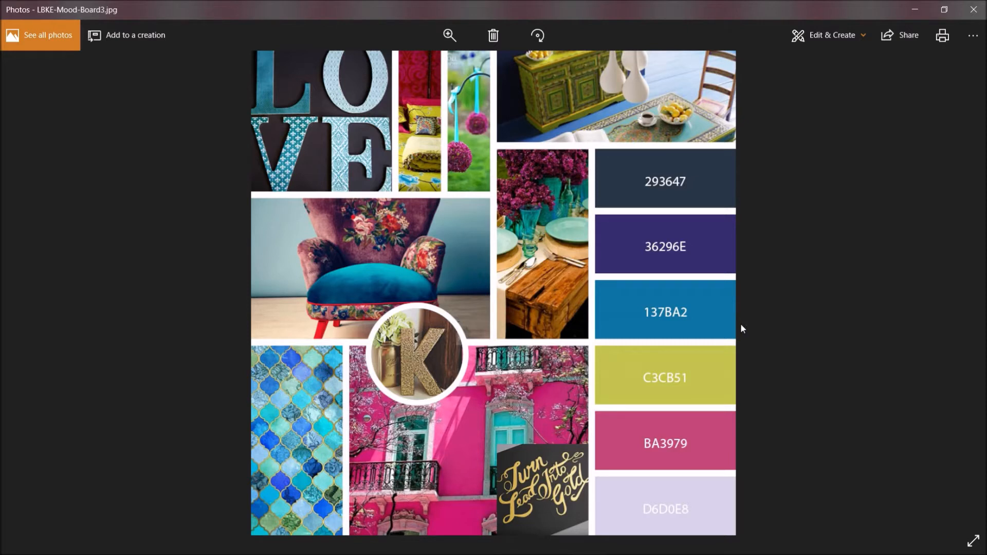
- View the second mood board, LBKE-Mood-Board.jpg, fullscreen, then minimize Photos to the desktop
click(975, 539)
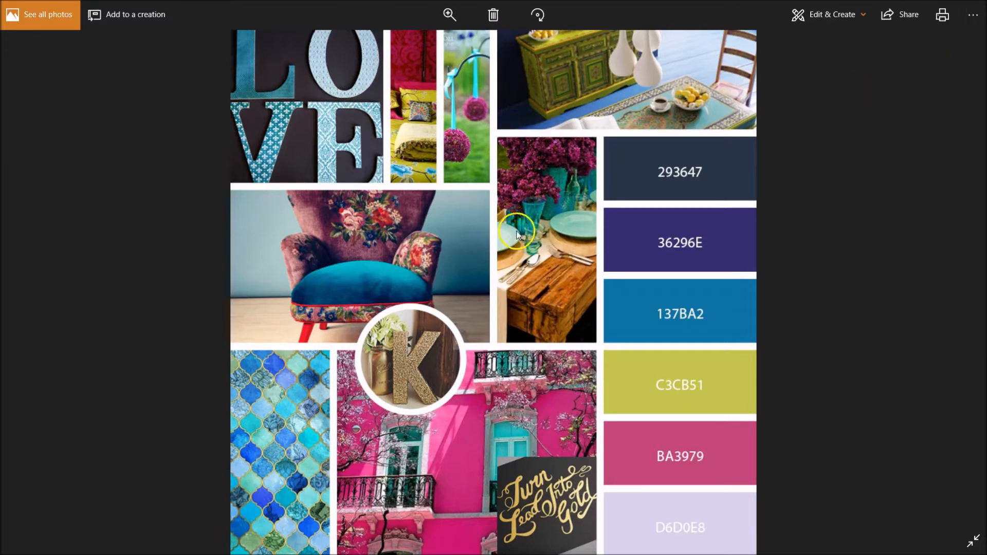
scroll(513, 240, down, 1)
scroll(514, 247, down, 1)
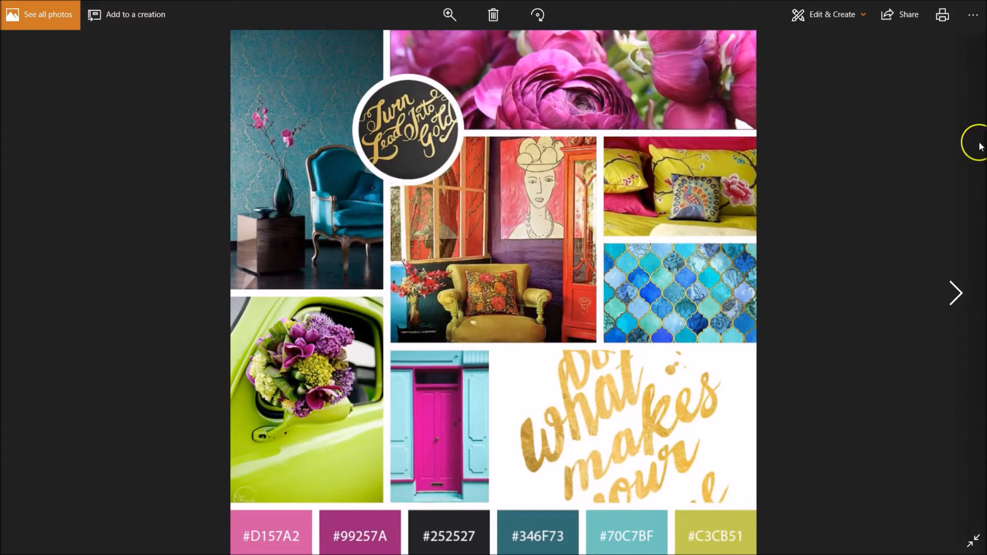
key(Escape)
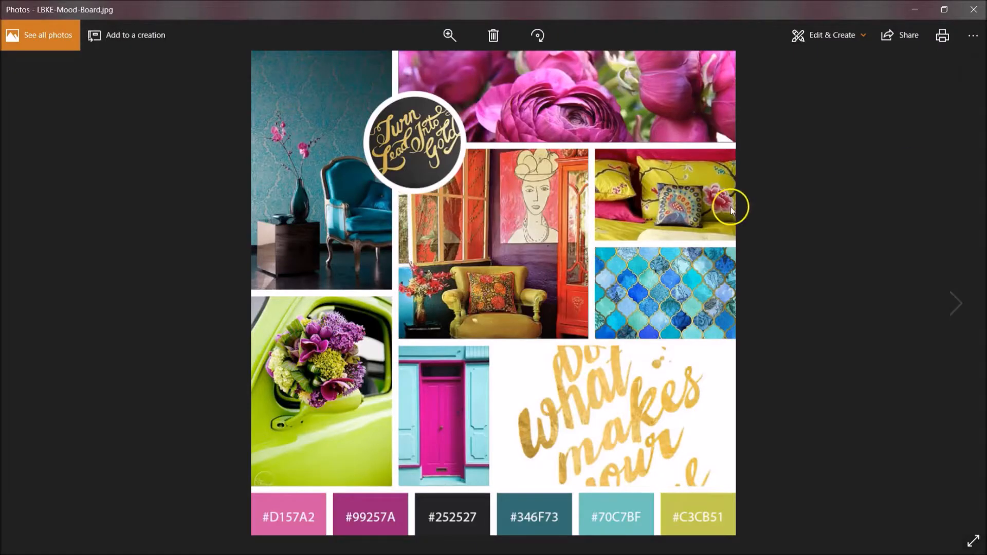
click(914, 9)
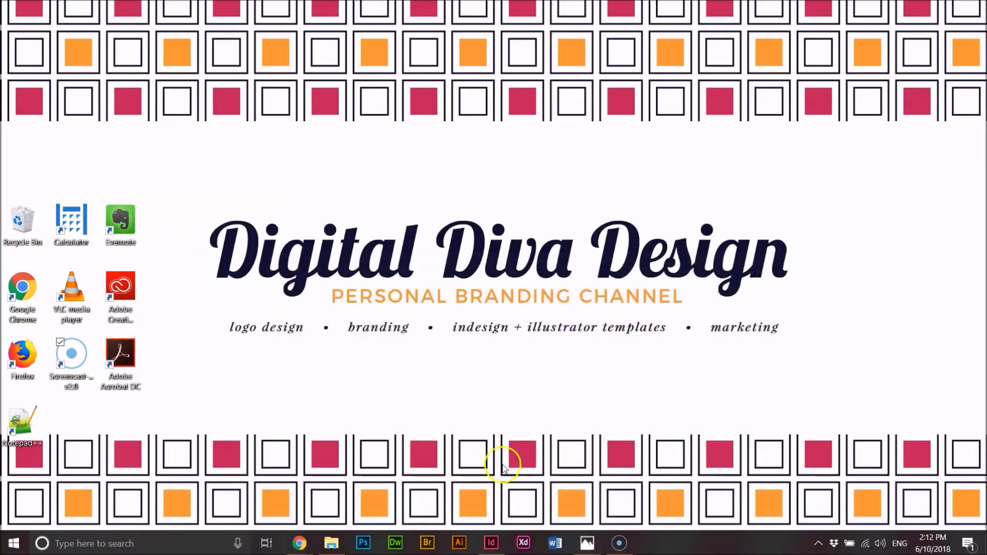
- Bring InDesign forward and show page 1 of the Untitled-2 template
click(491, 542)
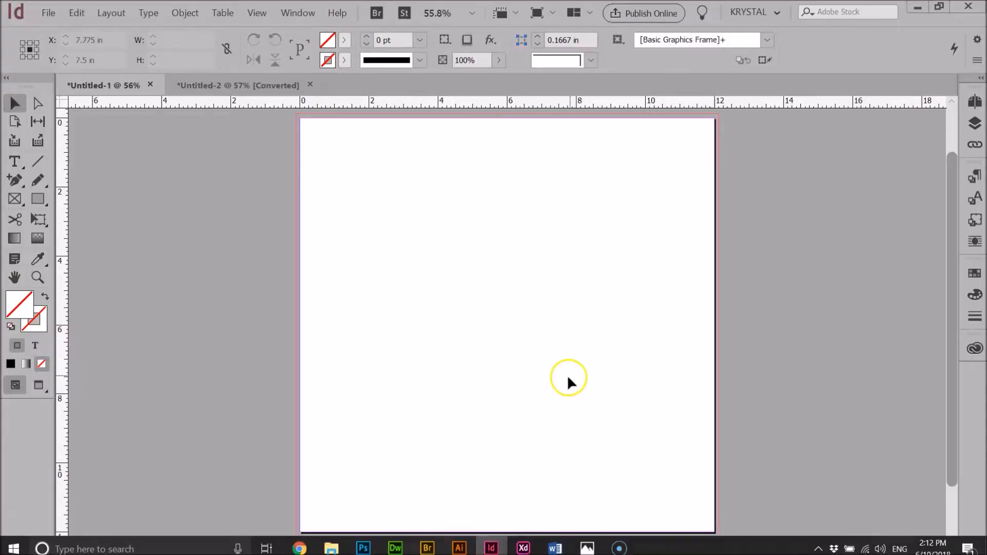
click(264, 88)
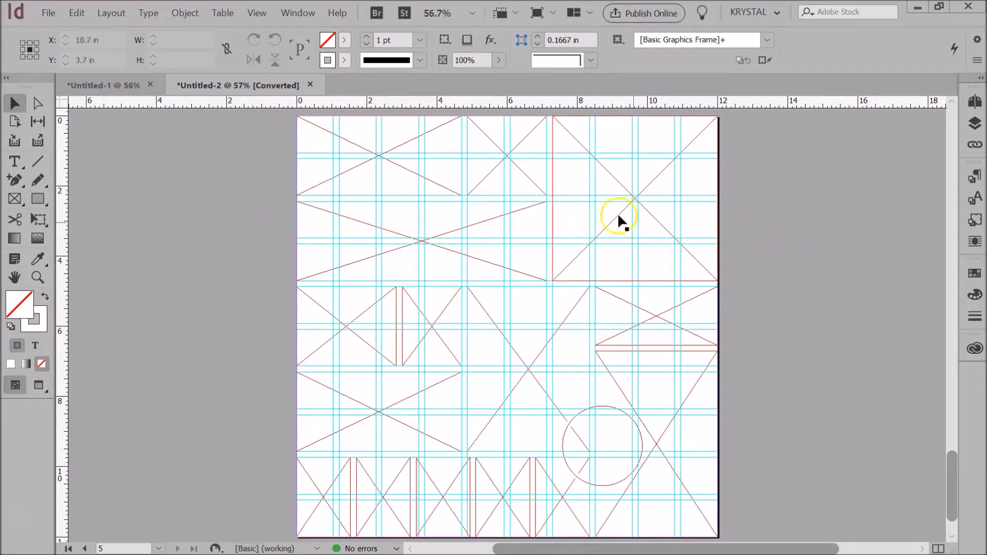
drag(952, 458, 949, 122)
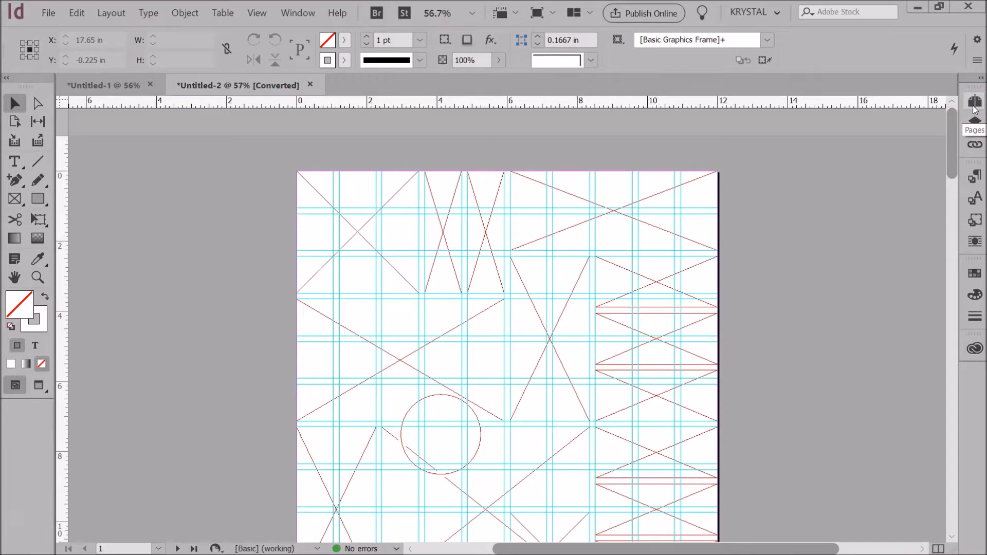
- Open the Pages panel and inspect page 2 of the template
click(974, 103)
scroll(879, 230, up, 3)
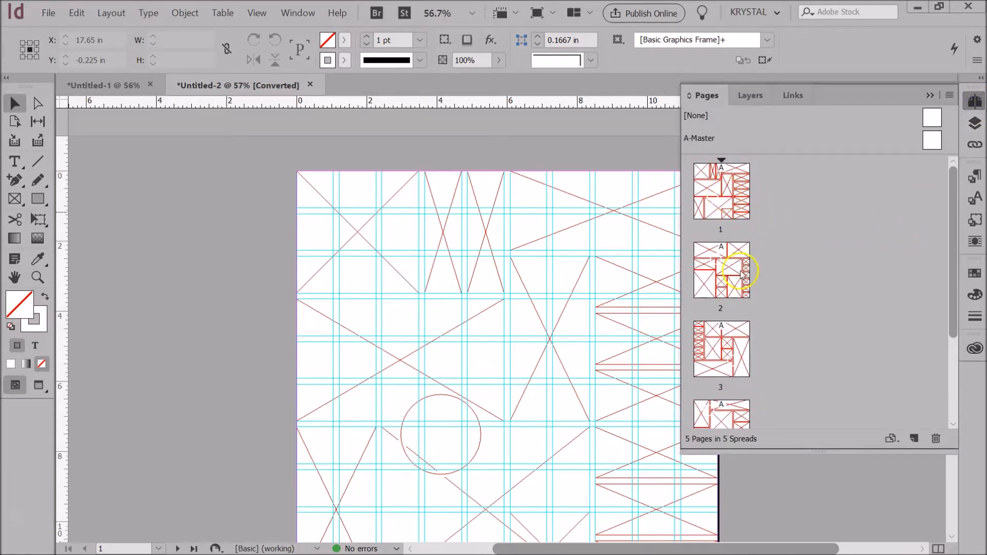
click(741, 272)
scroll(749, 302, down, 3)
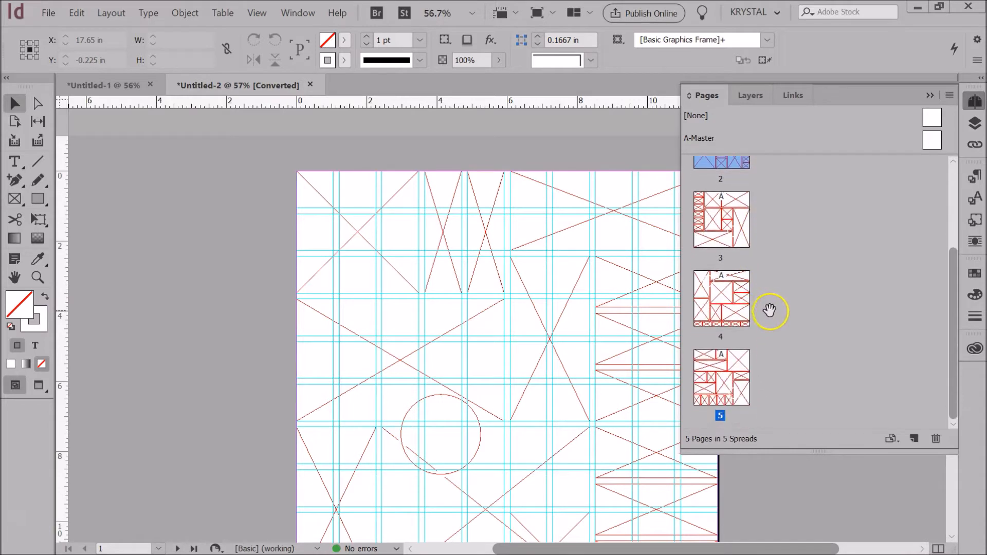
scroll(797, 299, up, 3)
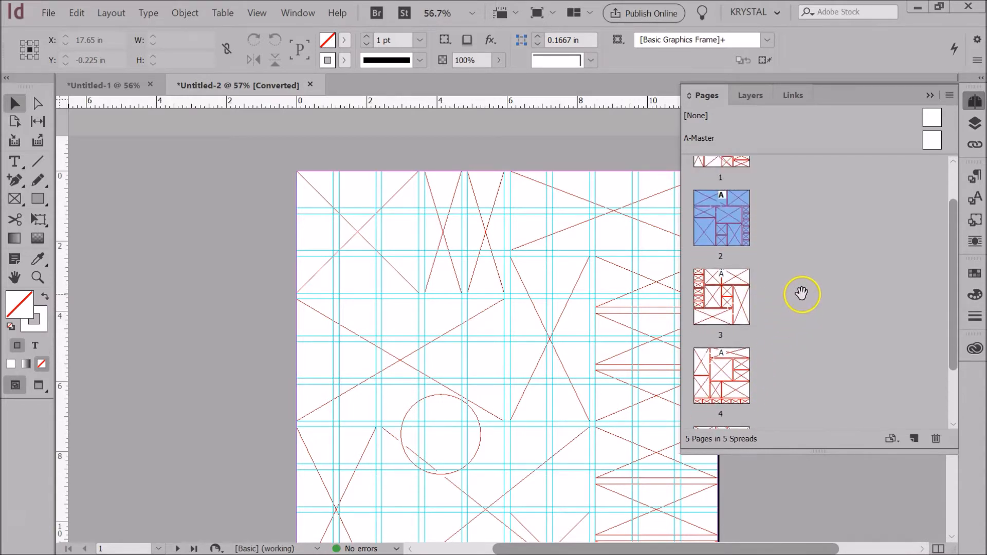
scroll(804, 291, up, 2)
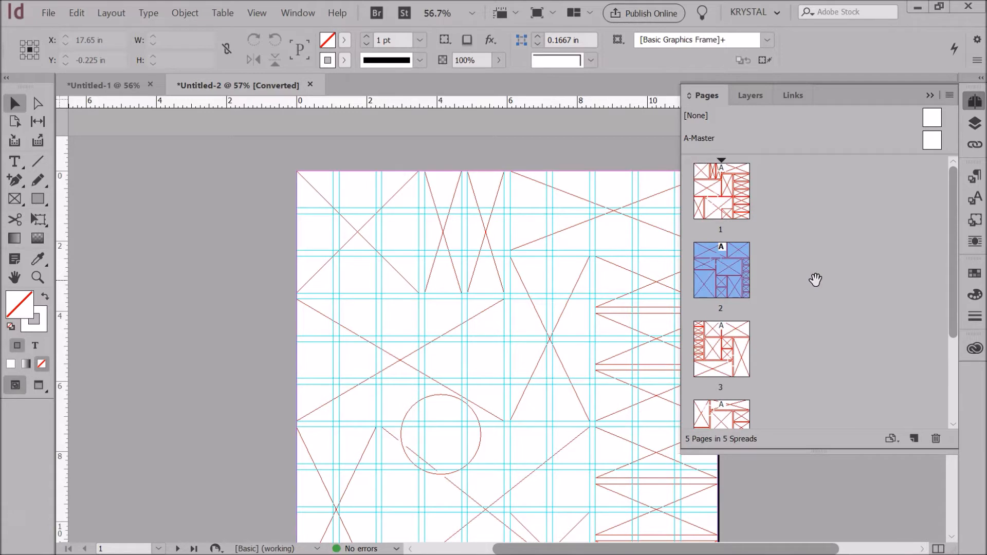
- Inspect page 1 of the template, then collapse the Pages panel
click(743, 213)
scroll(761, 269, down, 1)
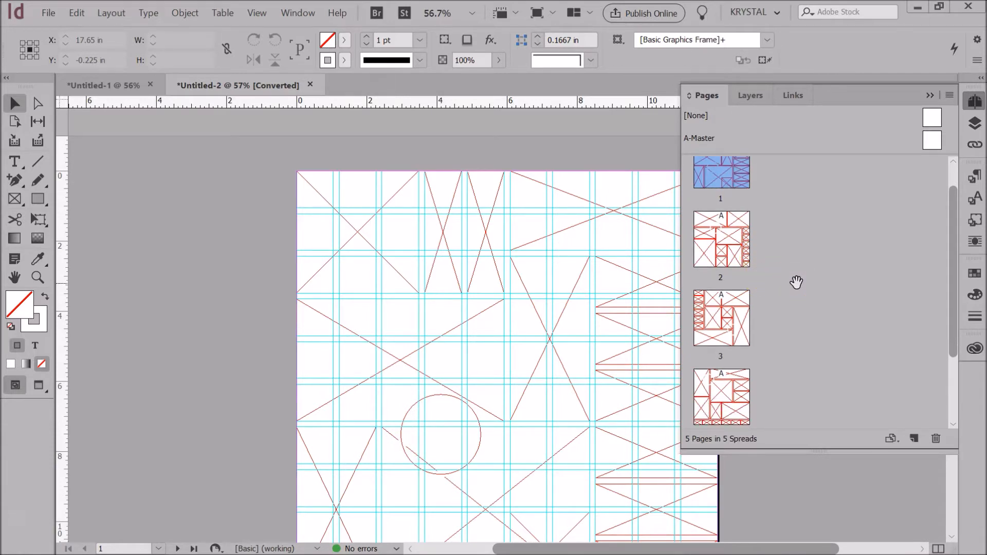
scroll(776, 278, down, 3)
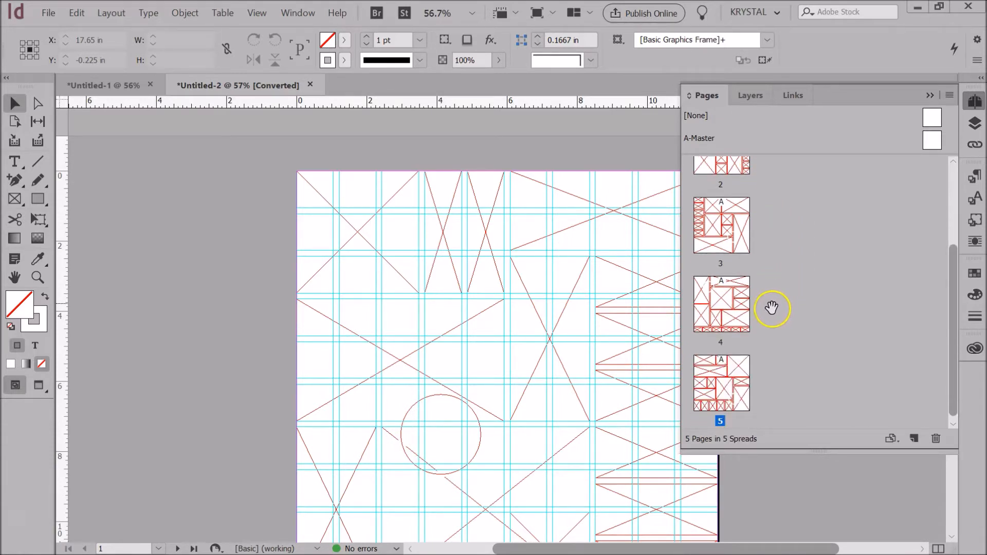
scroll(740, 375, up, 3)
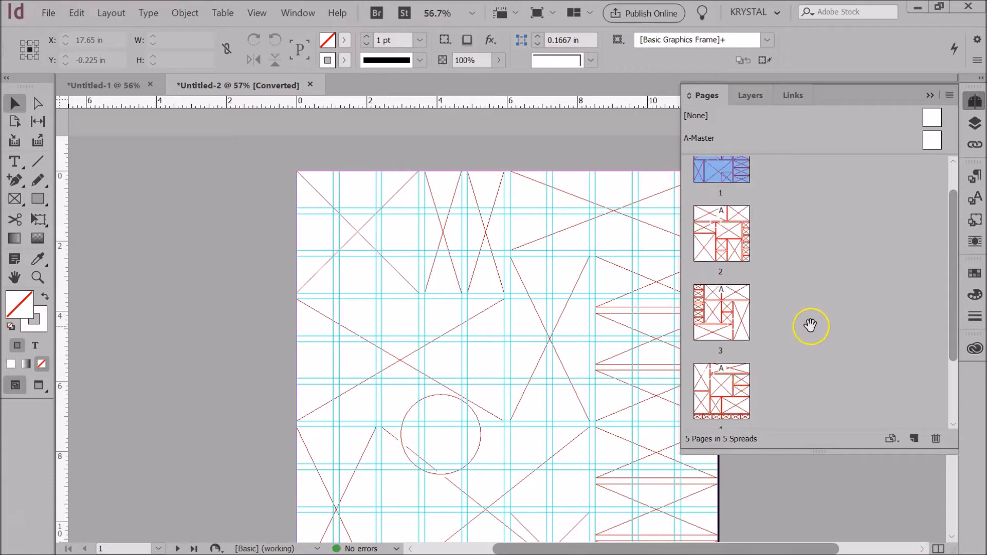
scroll(812, 325, up, 1)
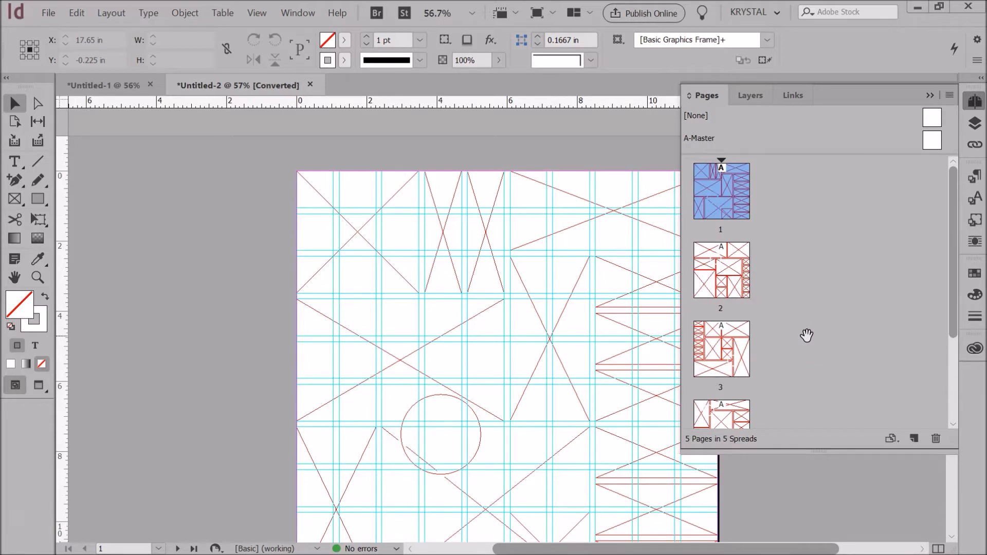
scroll(786, 324, down, 1)
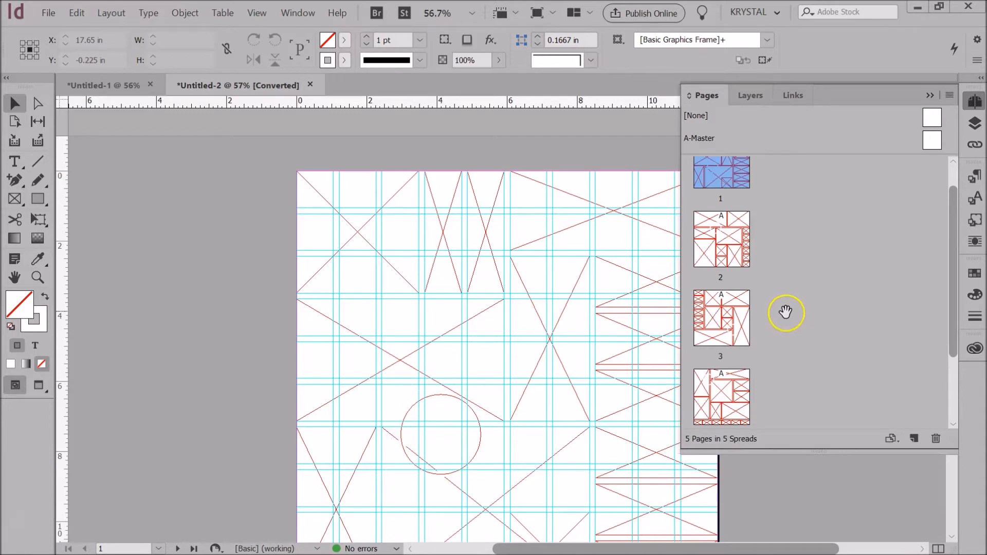
scroll(777, 316, up, 1)
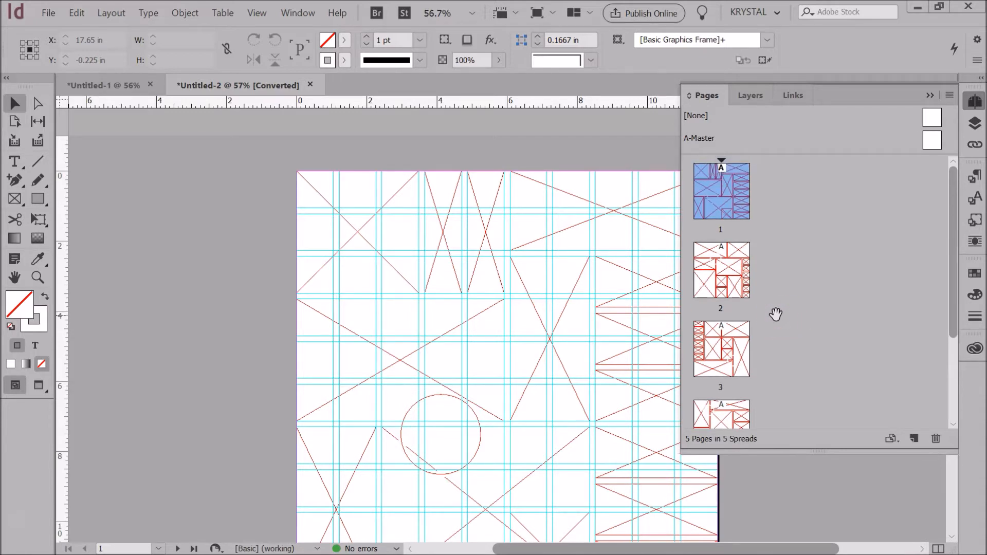
click(929, 95)
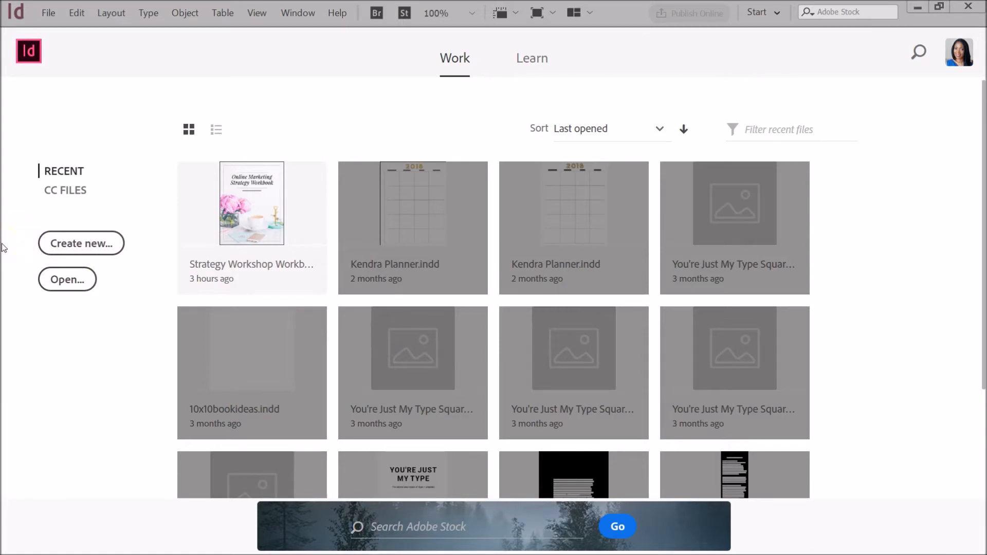
- Start a new document from the Home screen to reach the New Document dialog
click(10, 245)
click(53, 245)
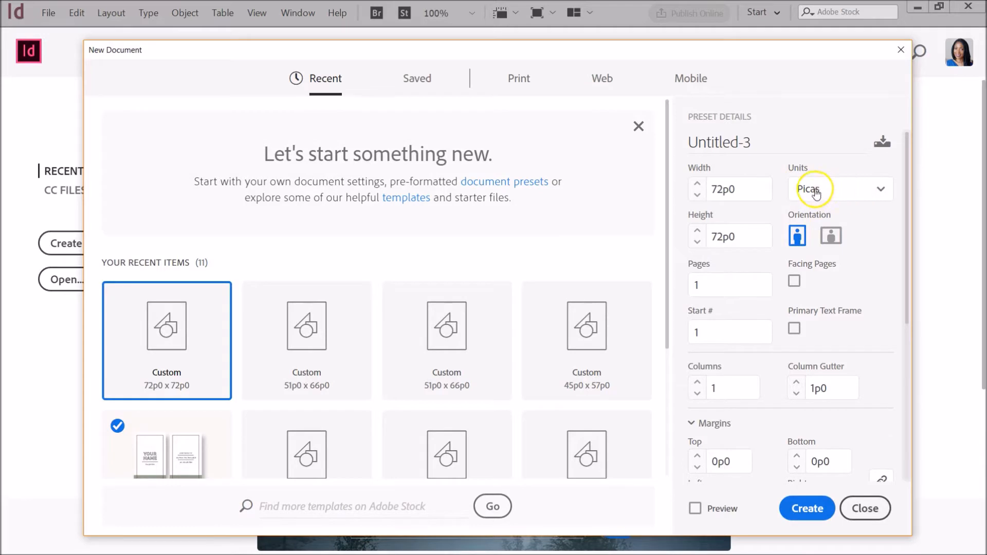
- Switch the new document to inches with a 12 x 12 in page size
click(830, 194)
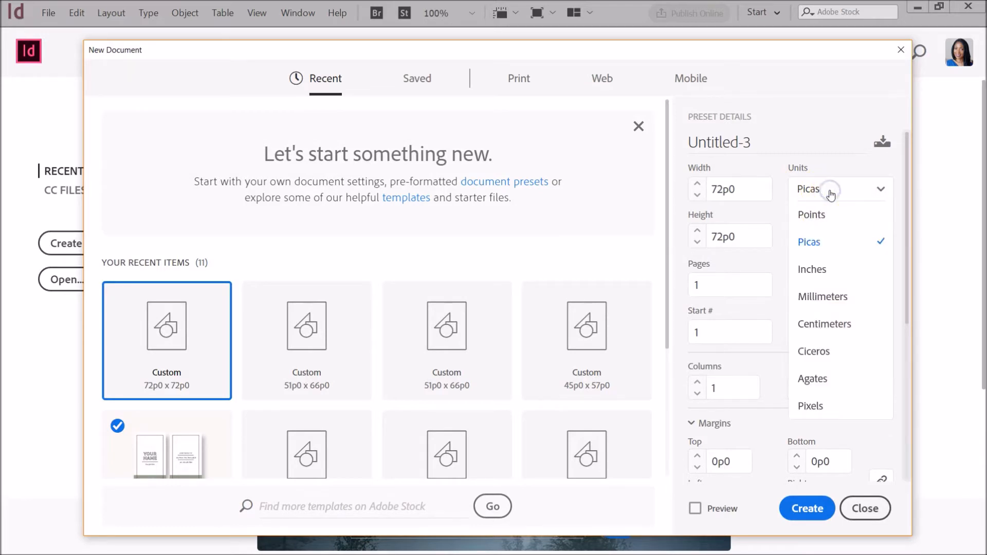
click(819, 271)
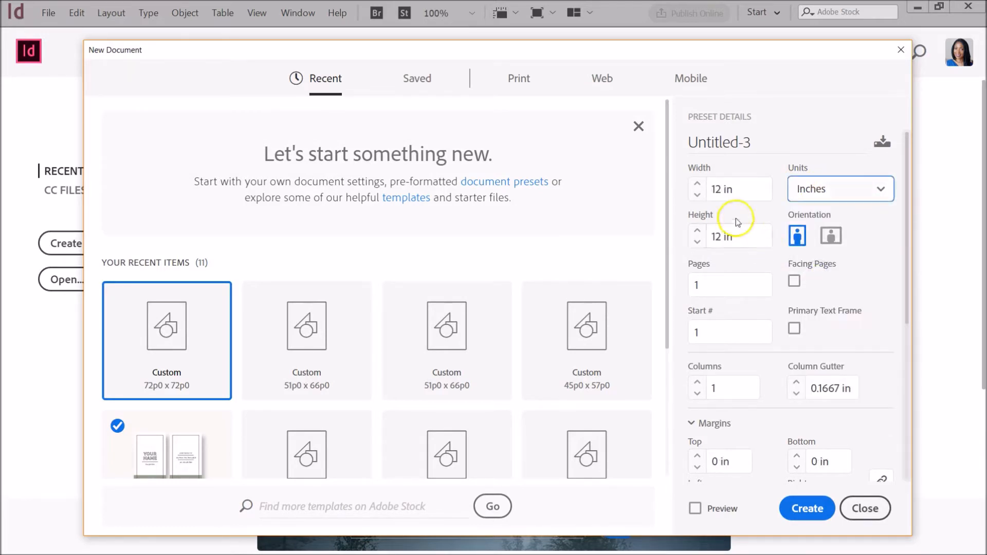
click(726, 190)
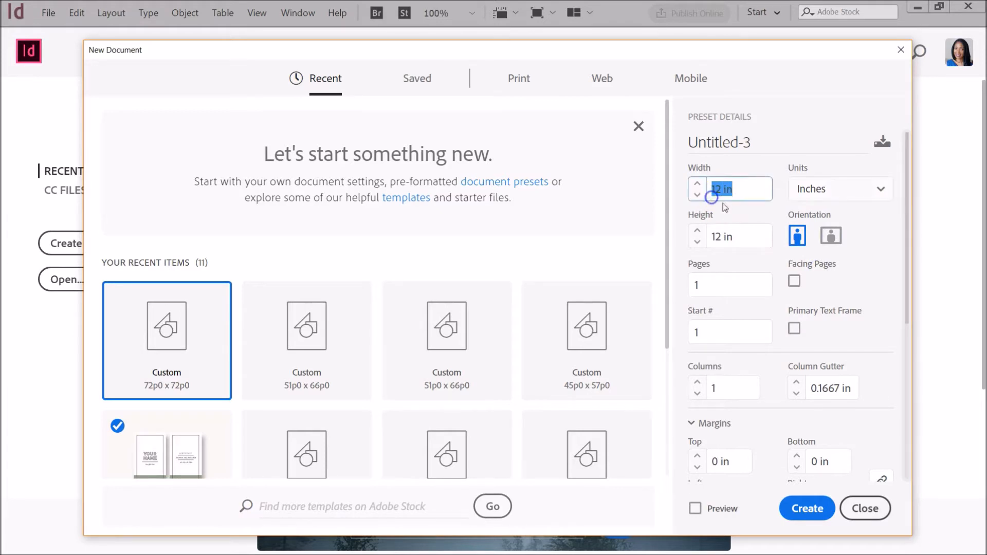
click(720, 235)
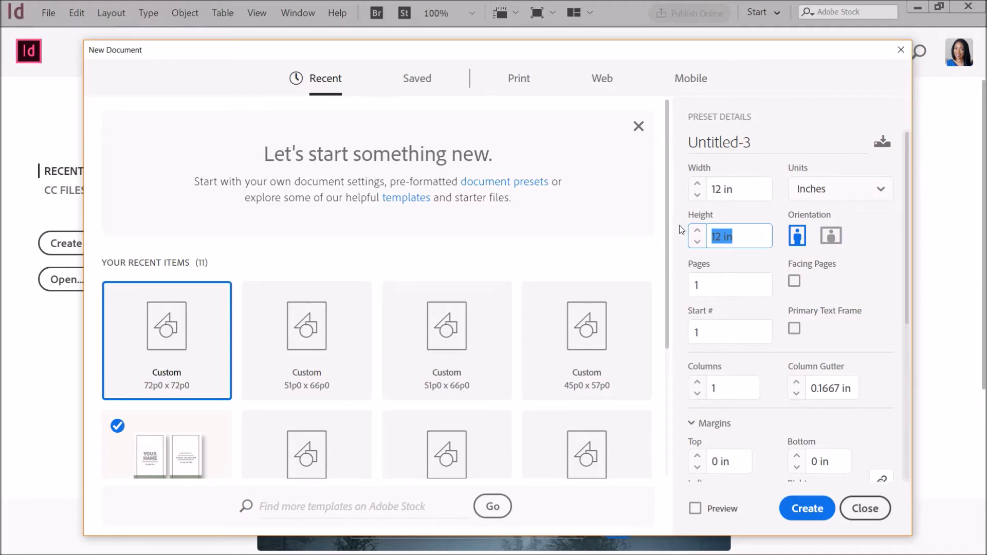
- Set zero margins and 0.125 in bleed on all sides, then create the document
scroll(884, 315, down, 5)
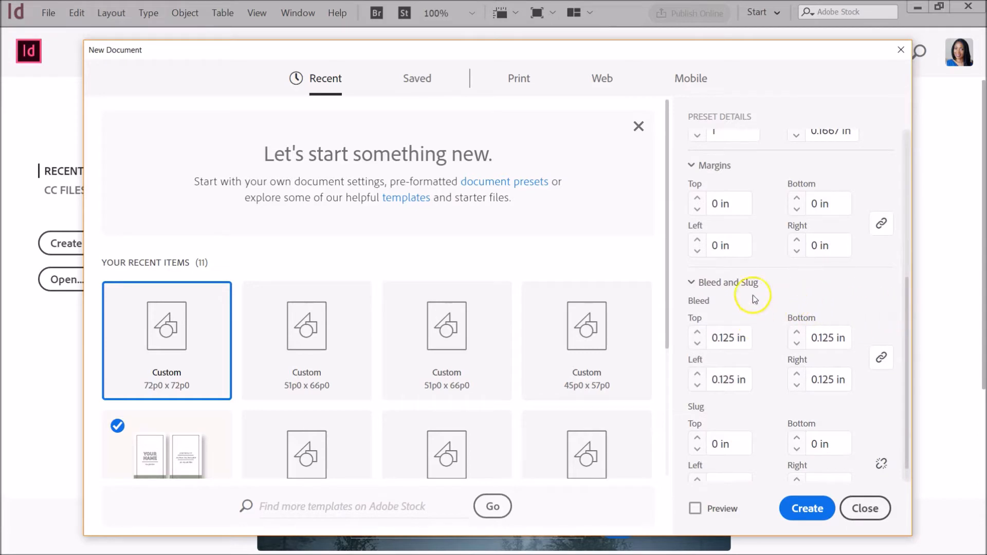
click(698, 208)
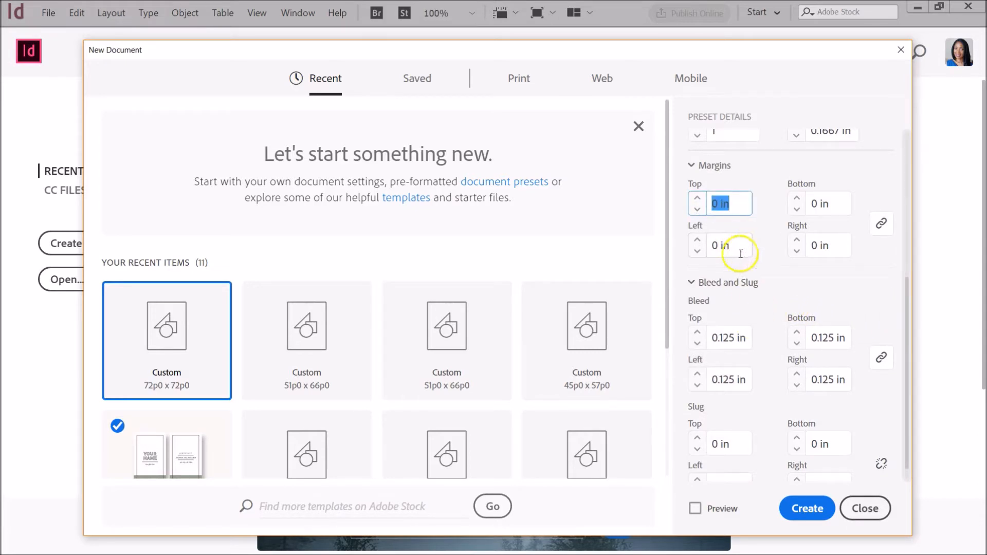
click(736, 341)
drag(735, 321, 720, 335)
click(753, 310)
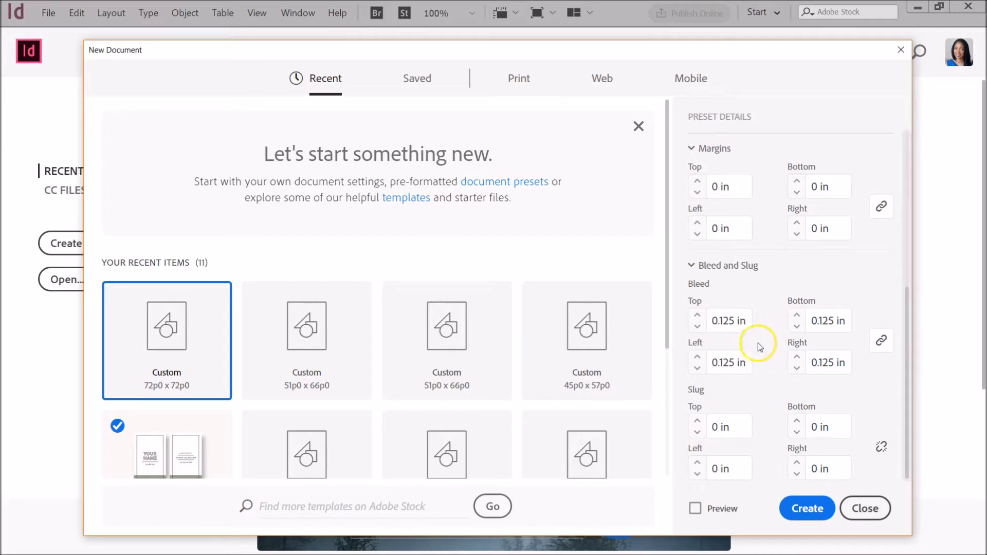
click(800, 510)
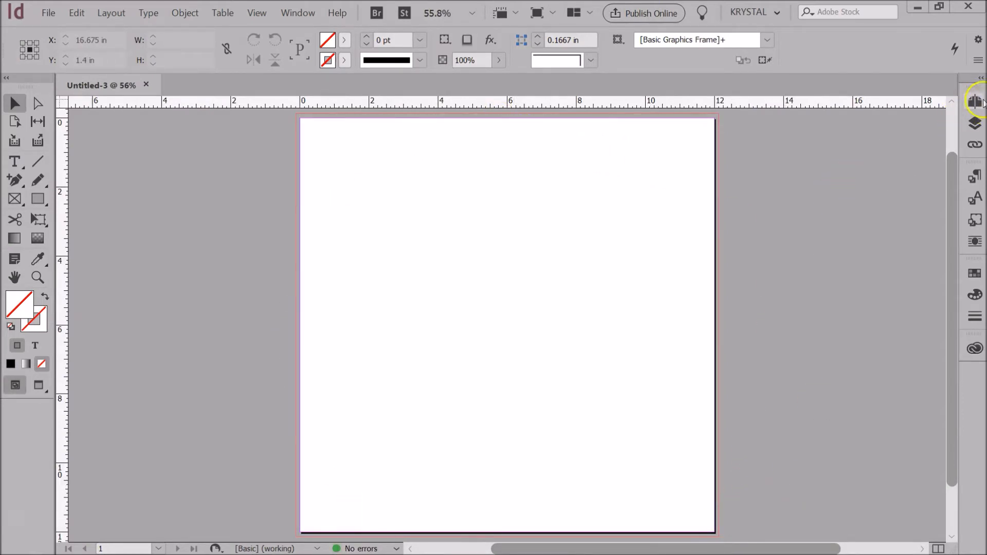
- Add two new layers and move Layer 1 between Layer 3 and Layer 2
click(976, 124)
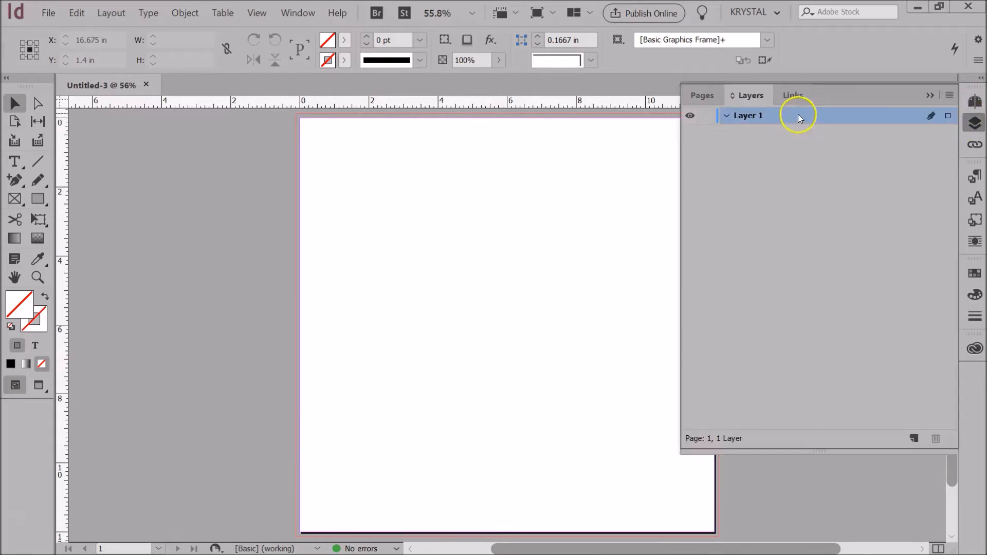
click(915, 439)
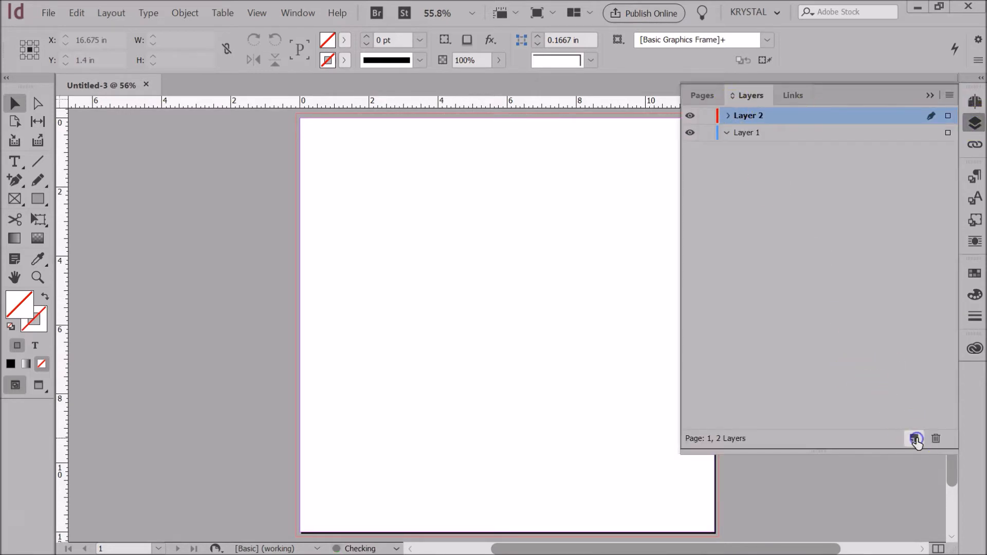
click(915, 438)
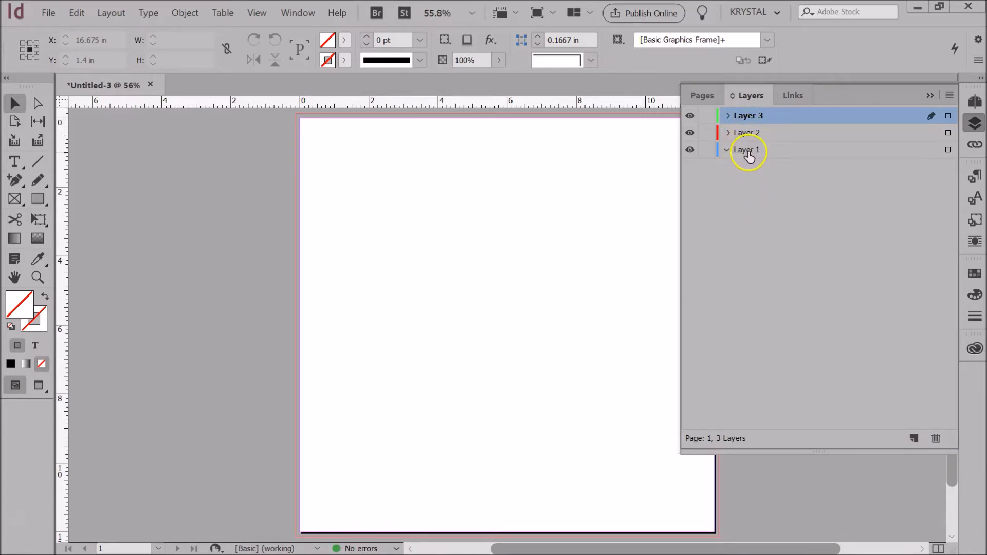
drag(750, 155, 746, 130)
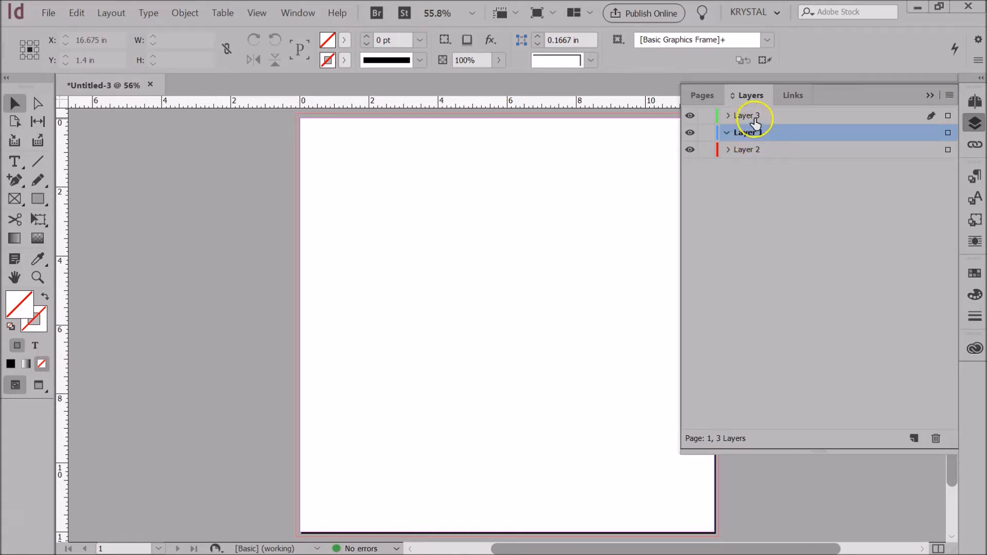
- Rename the layers Layout Grid, Text and Images from top to bottom
double_click(749, 118)
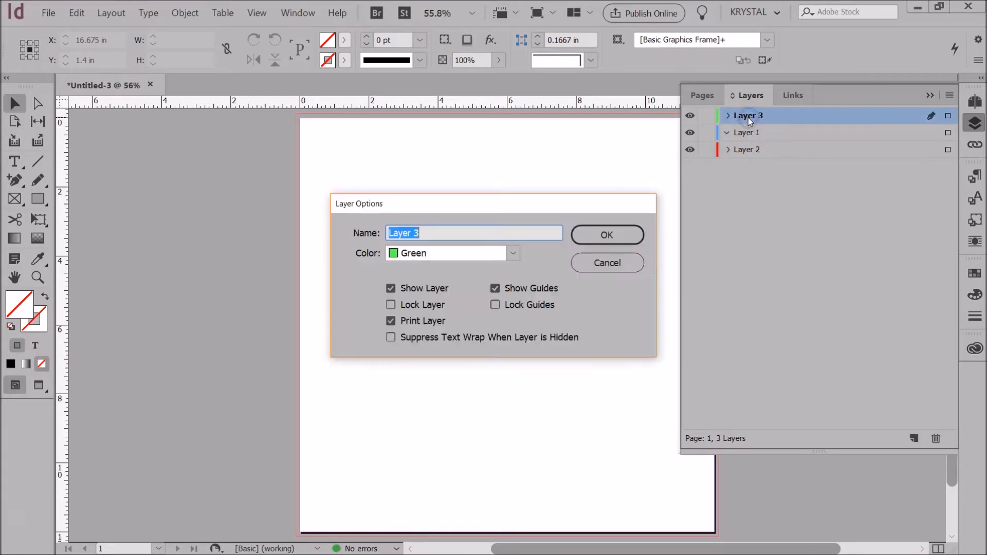
key(BackSpace)
text(Layout Grid)
click(608, 235)
double_click(745, 133)
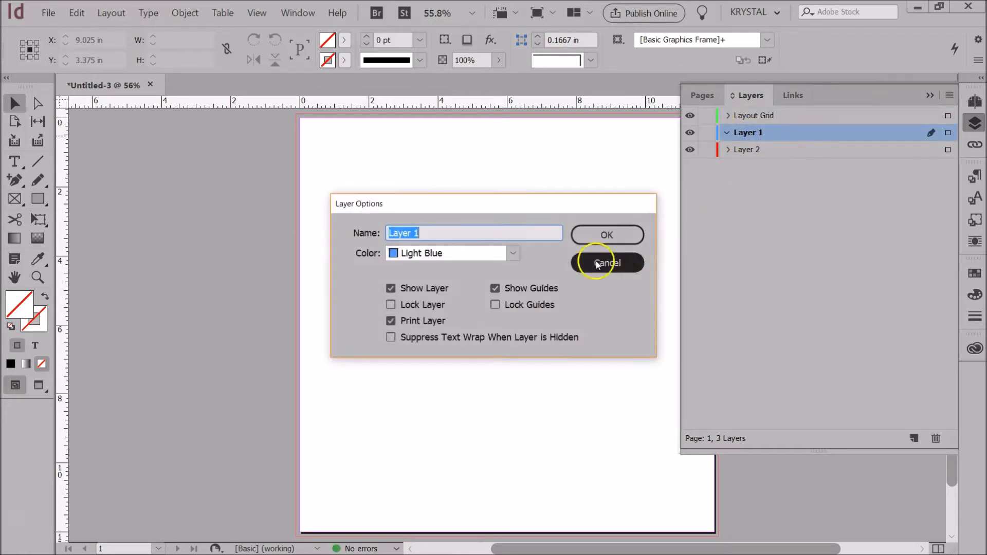
text(Text)
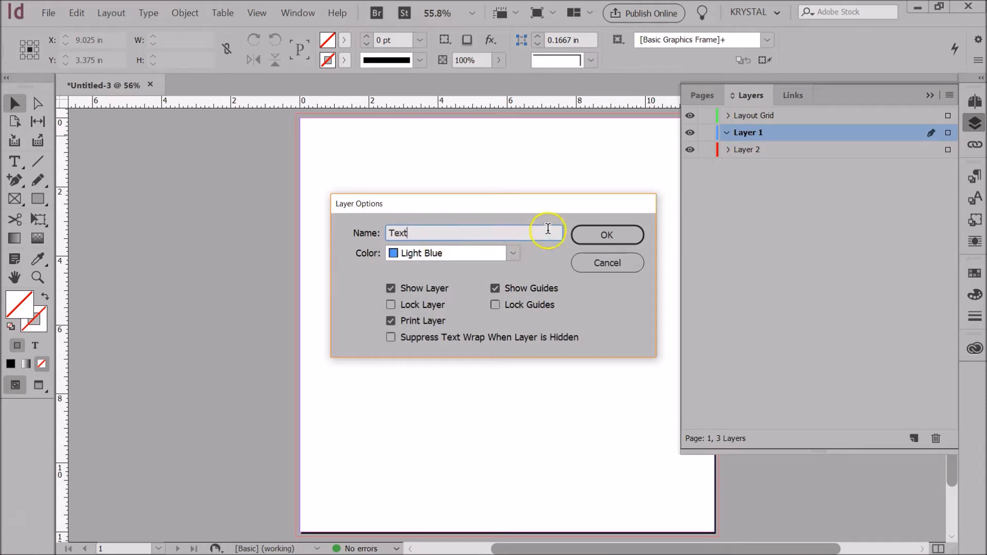
click(577, 235)
double_click(757, 150)
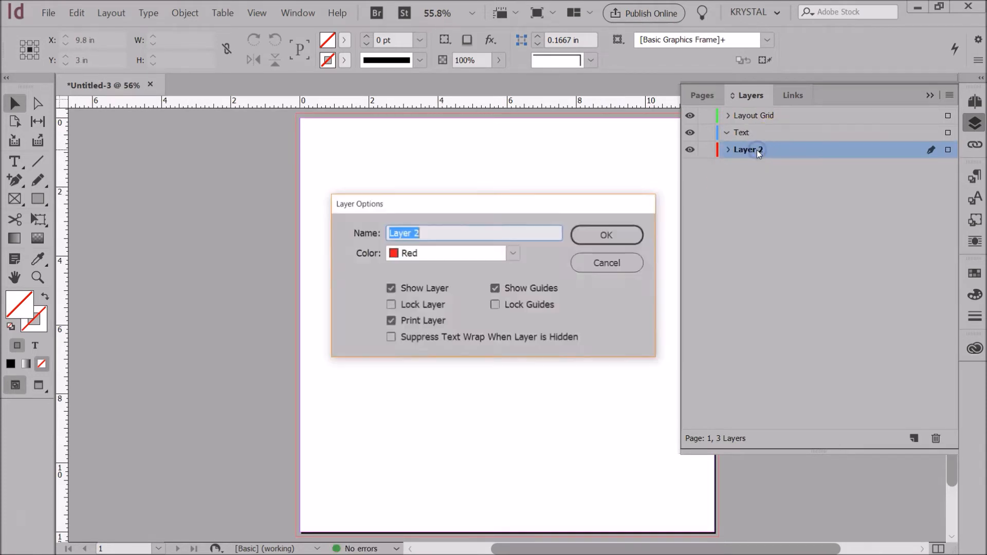
text(Images)
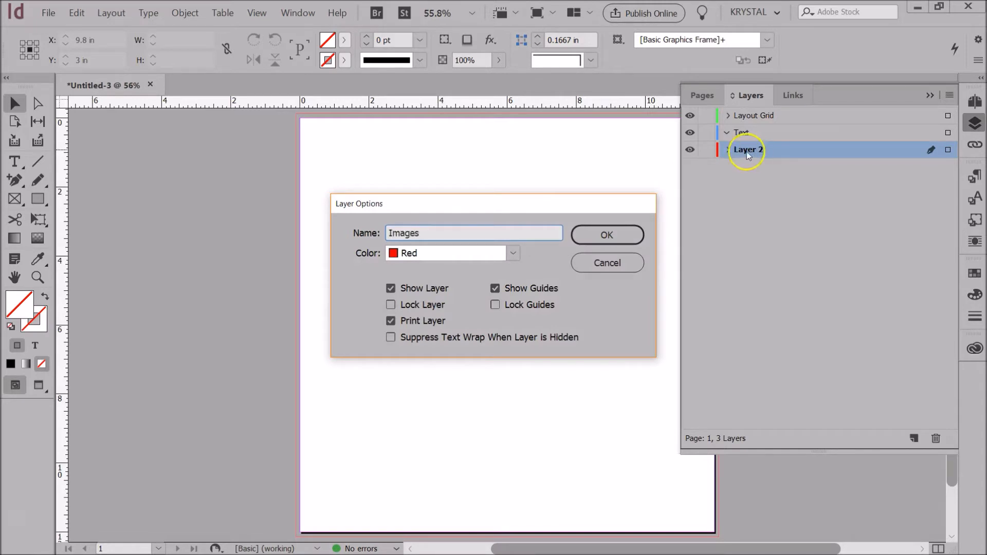
click(628, 233)
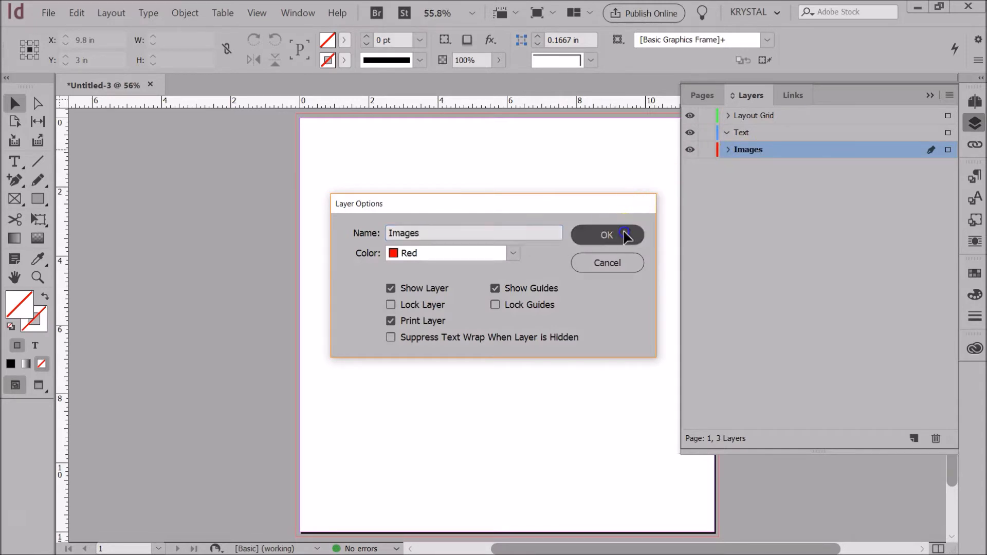
click(709, 98)
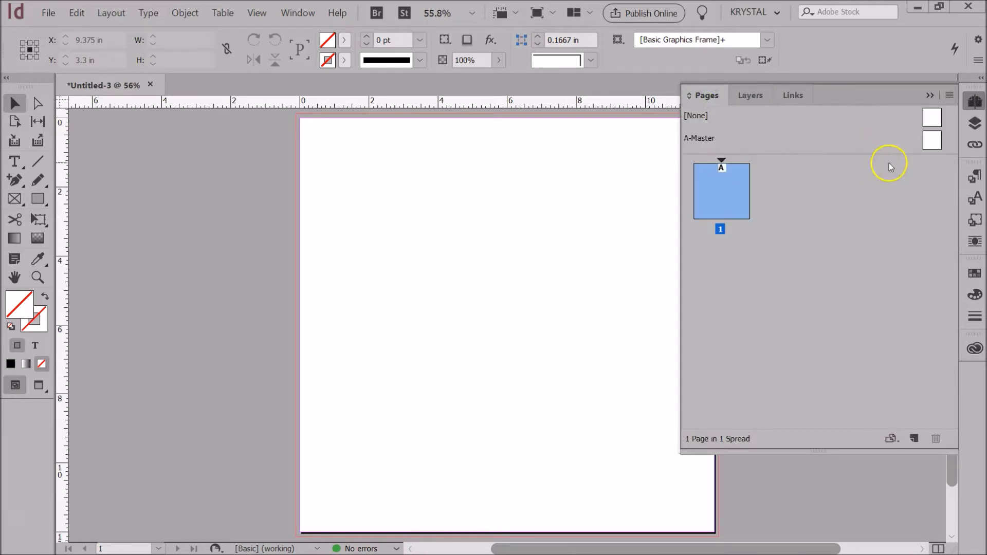
- Edit the A-Master page and target the Layout Grid layer in the Layers panel
double_click(931, 143)
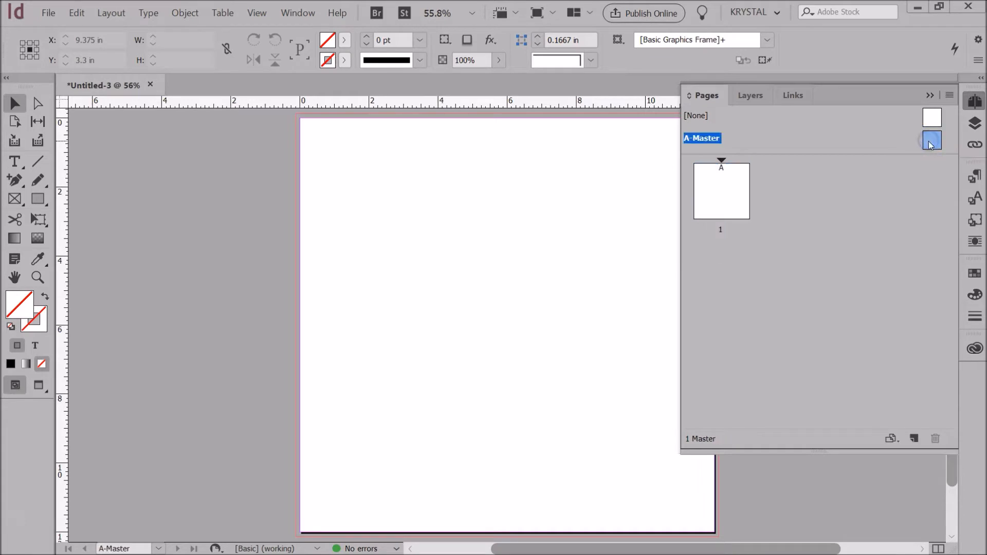
click(715, 200)
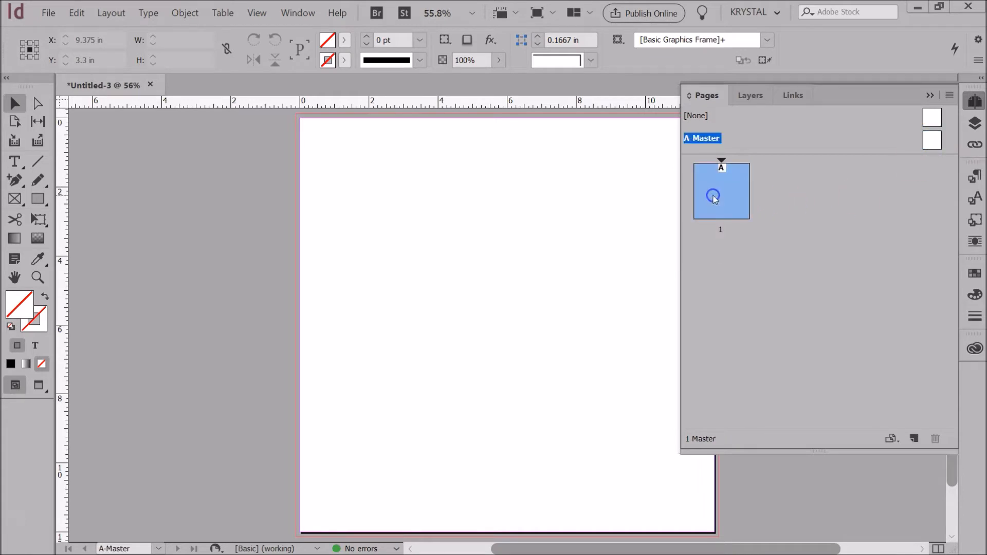
click(930, 96)
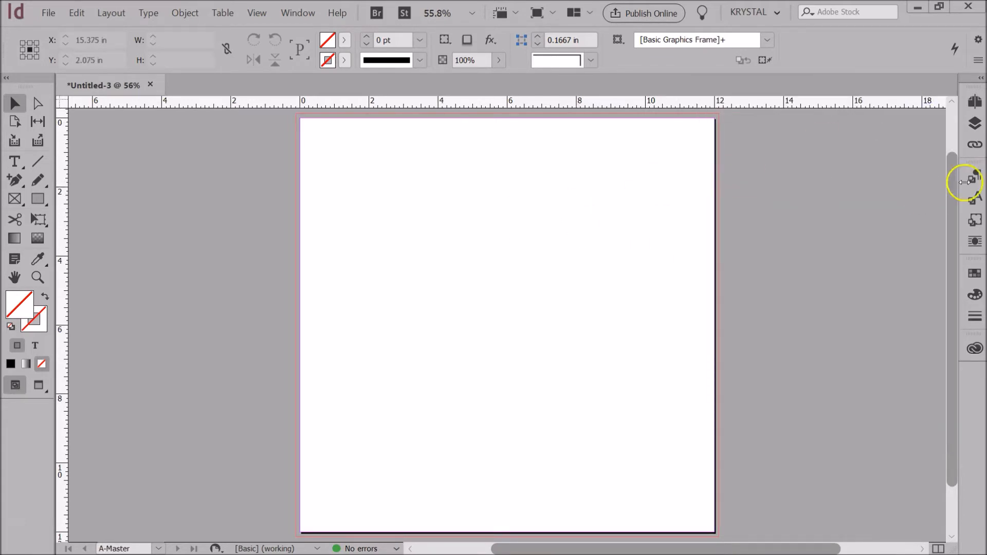
click(976, 125)
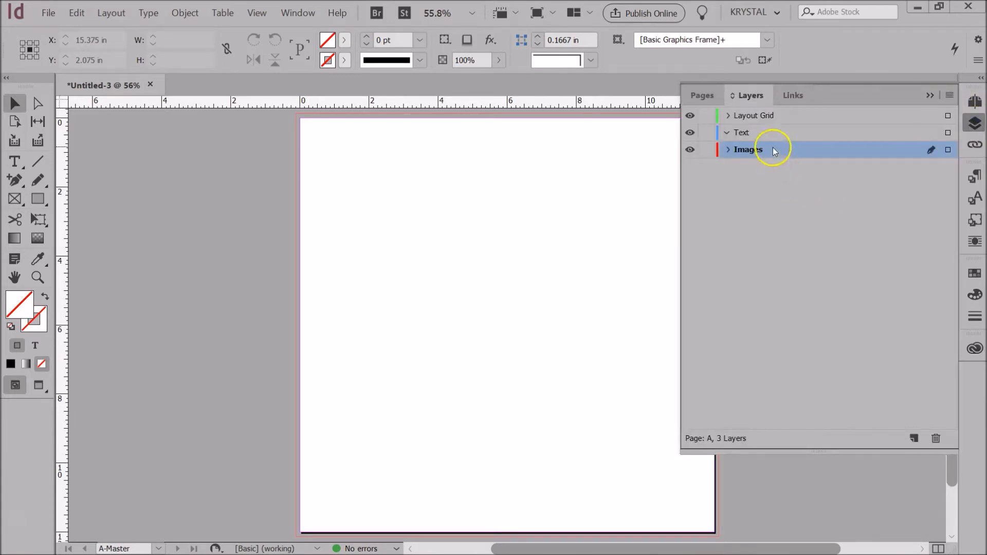
click(756, 118)
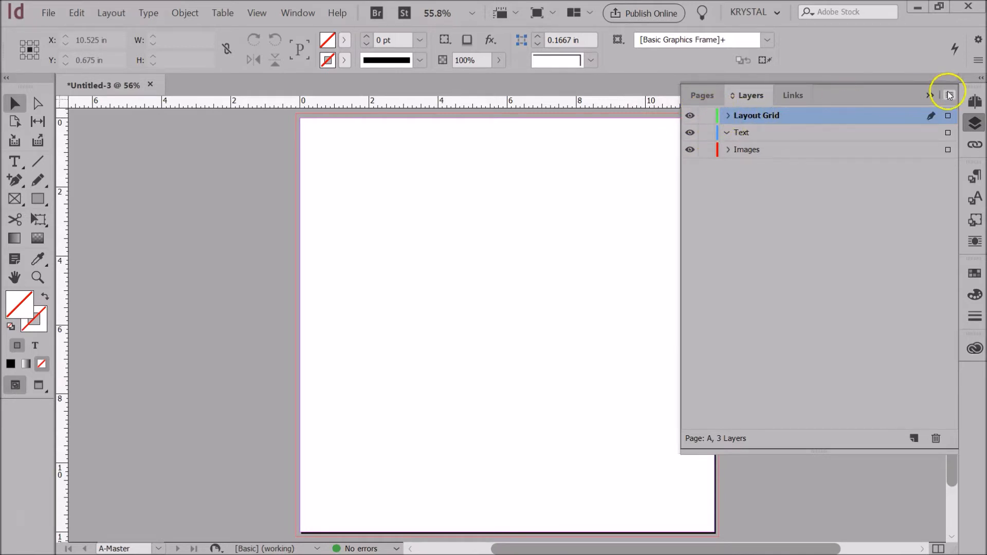
click(930, 95)
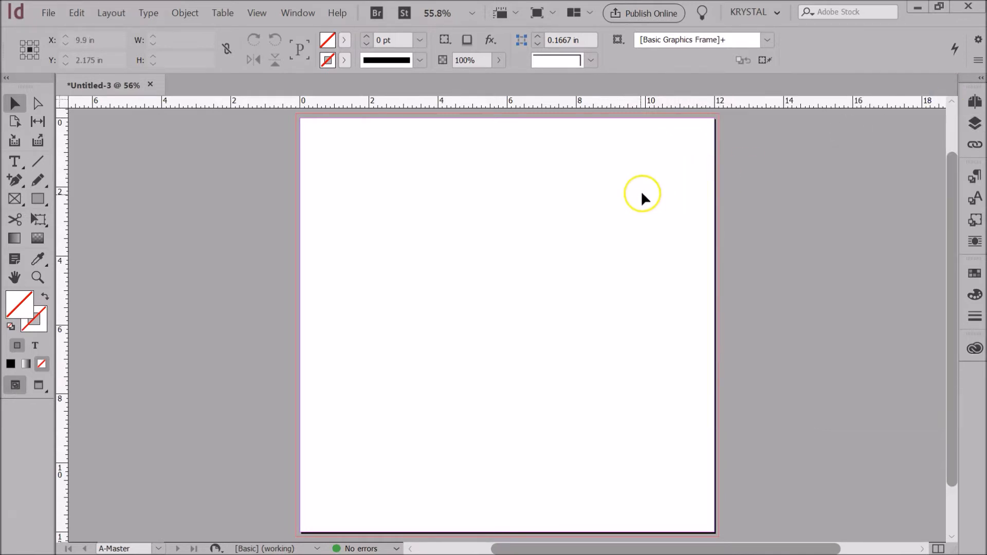
- Create guides with 10 rows, 10 columns and 0.1667 in gutters, fitted to margins
click(111, 16)
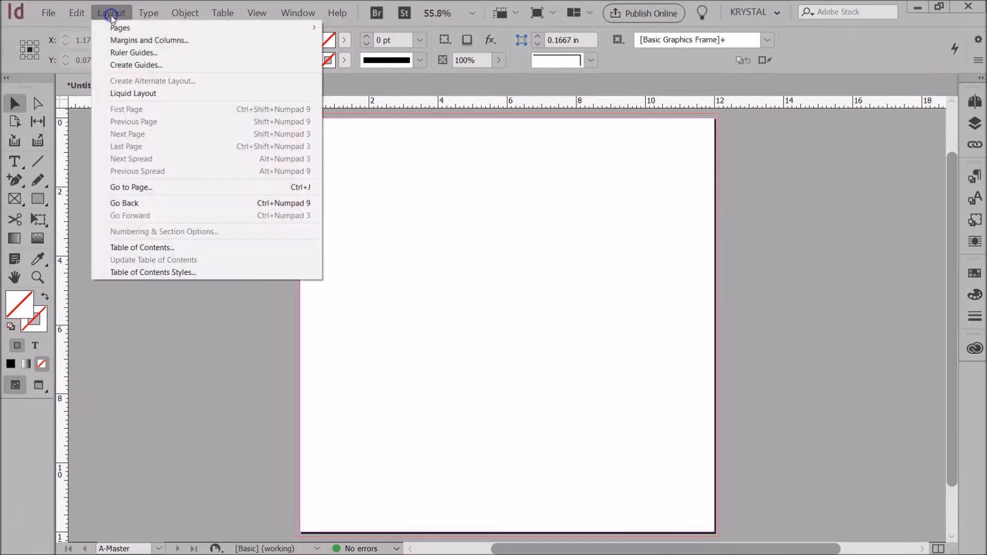
click(125, 66)
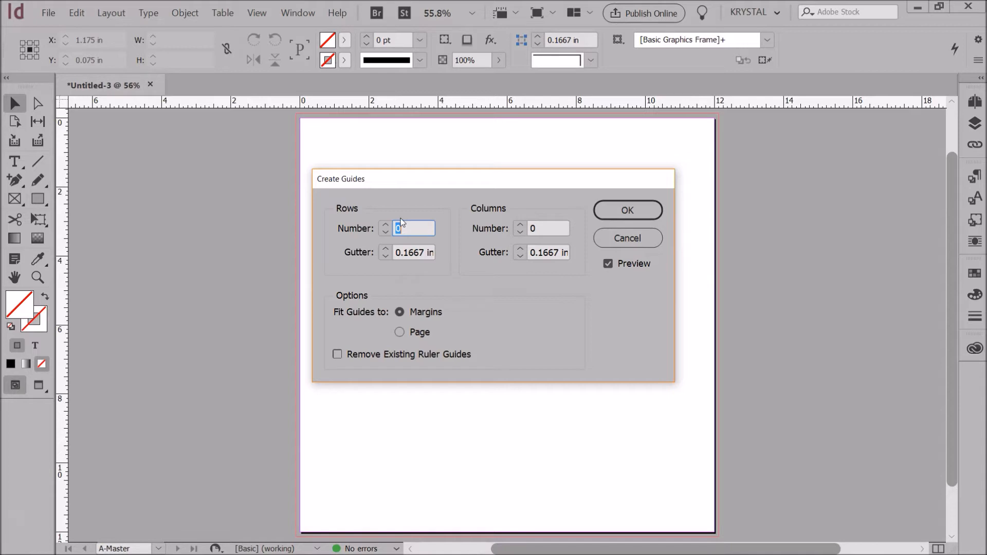
text(10)
key(Tab)
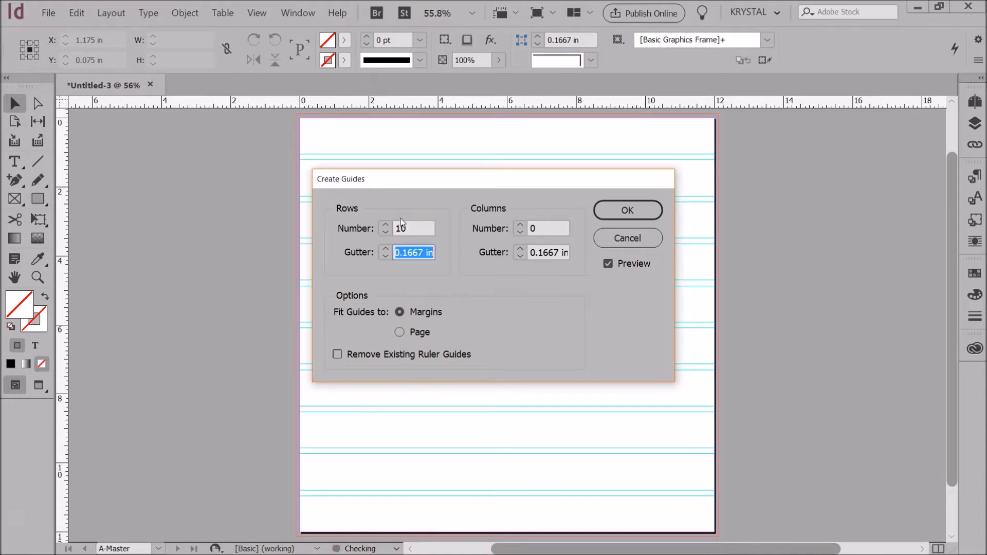
double_click(530, 228)
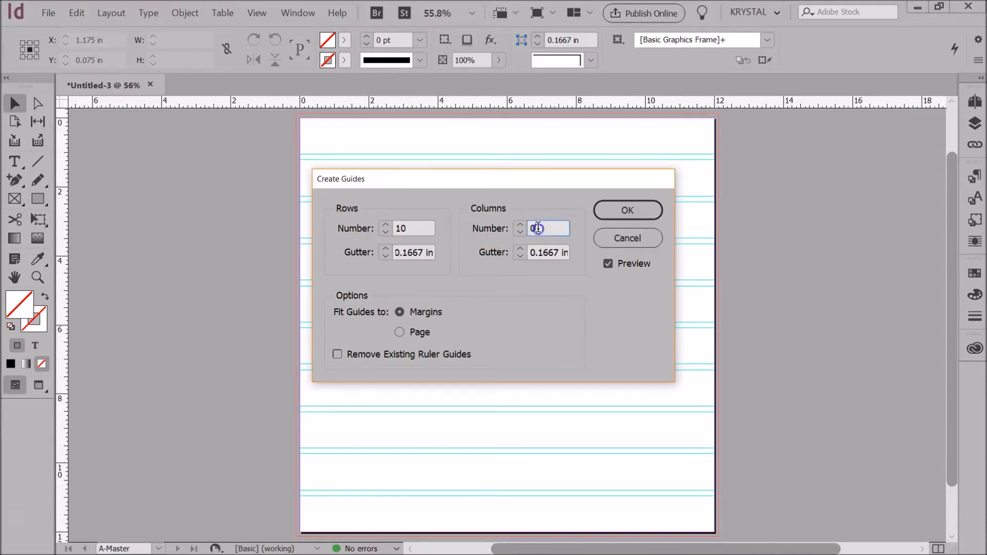
text(10)
drag(542, 253, 548, 253)
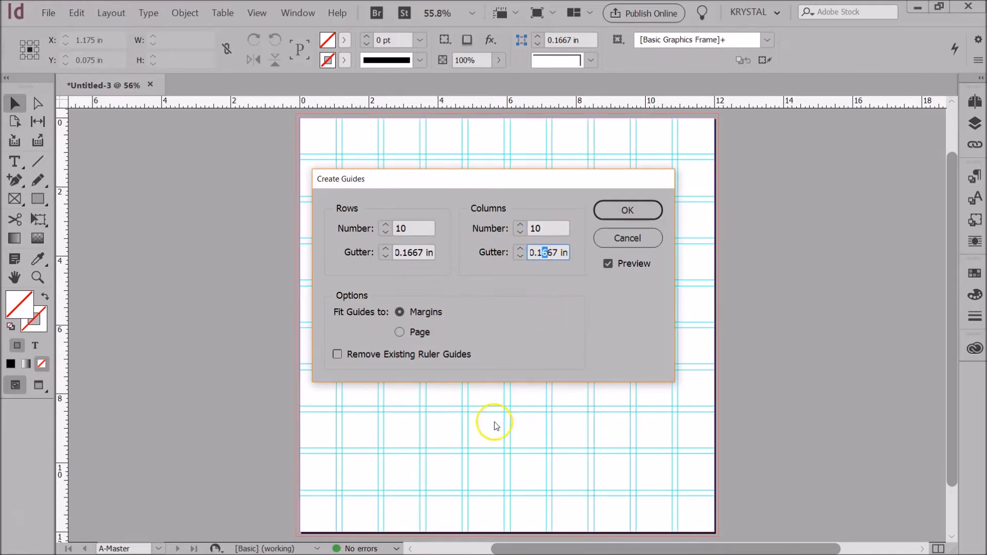
click(400, 332)
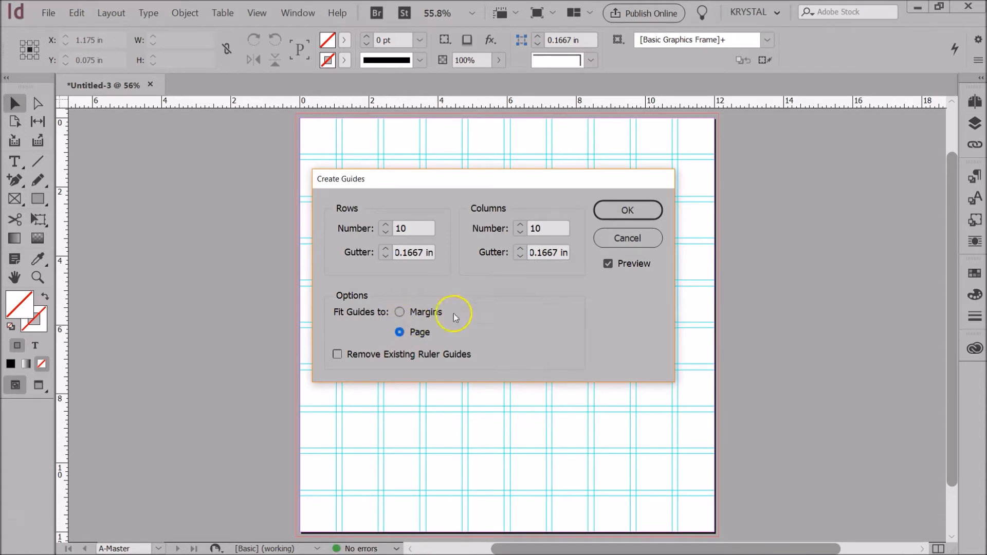
click(549, 252)
click(400, 313)
click(539, 254)
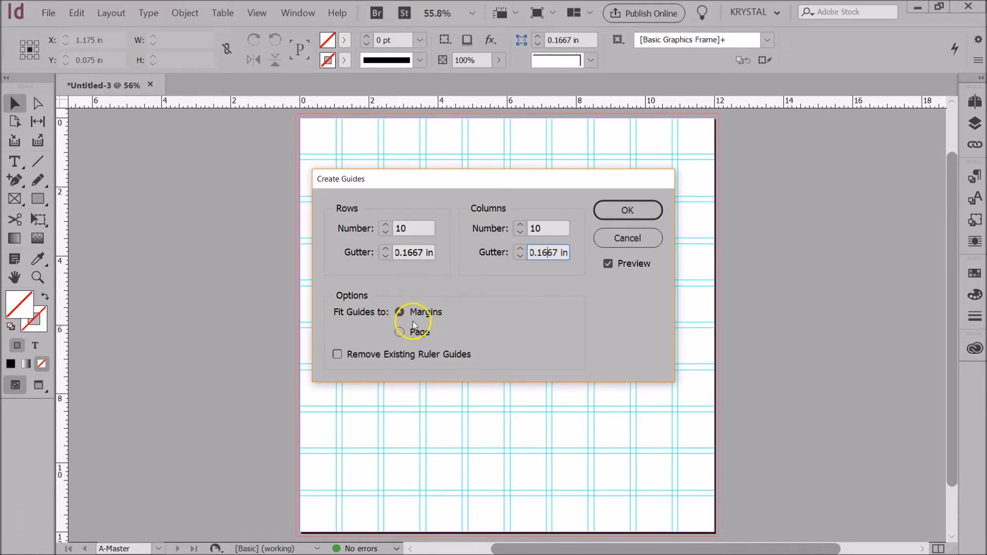
click(629, 214)
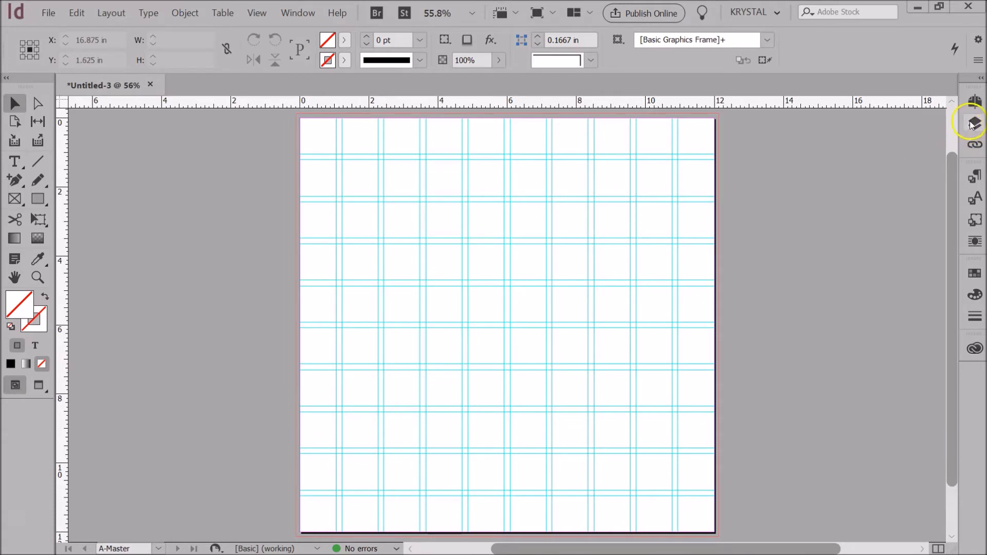
click(974, 103)
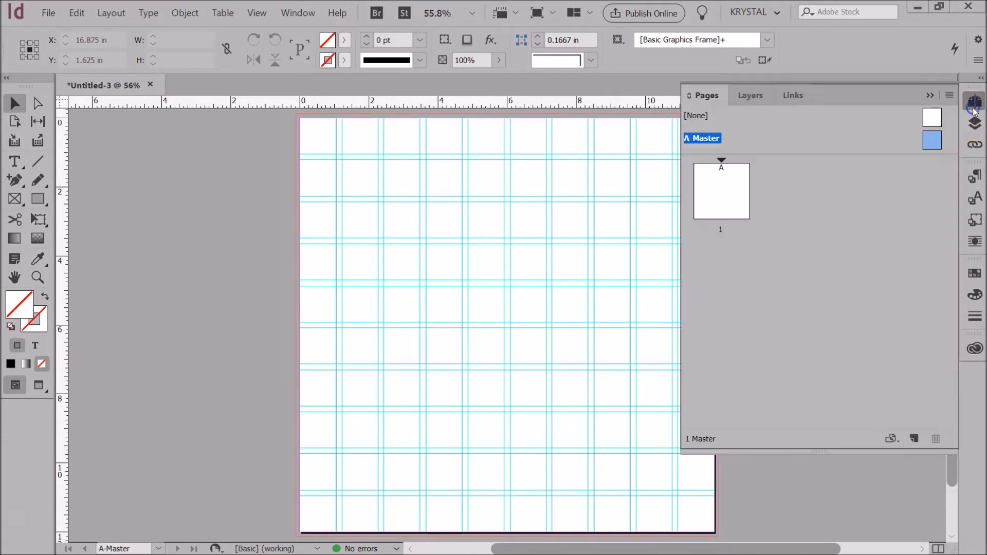
click(752, 103)
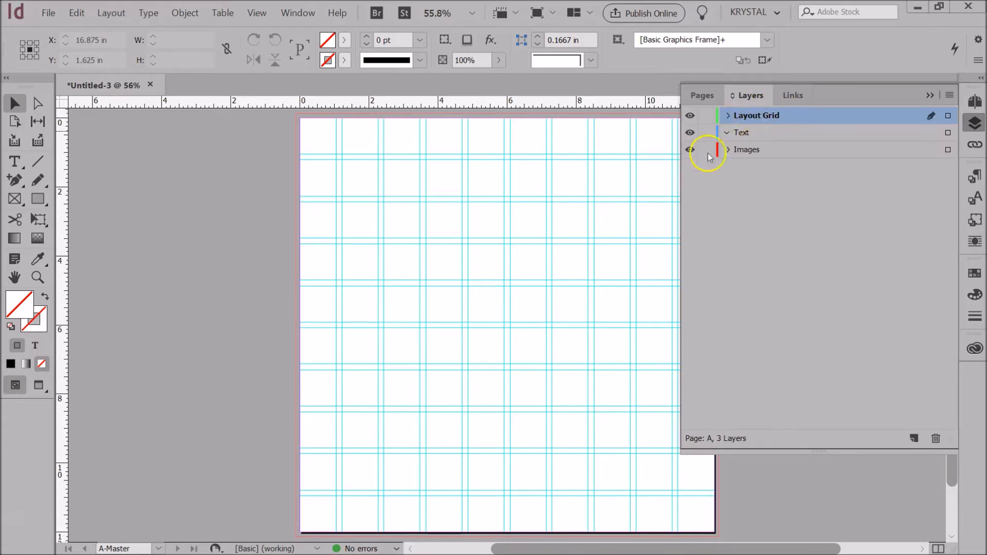
click(712, 101)
double_click(722, 188)
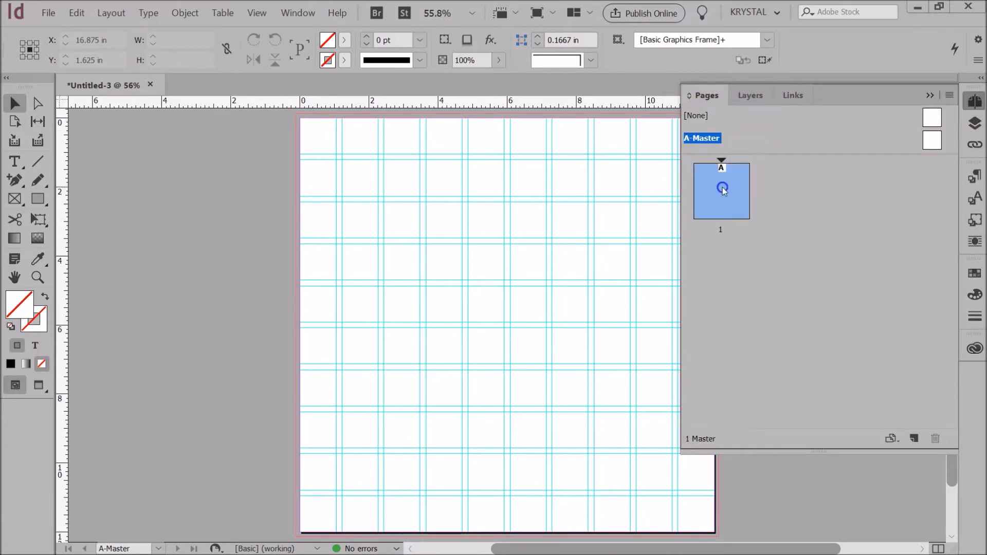
click(742, 108)
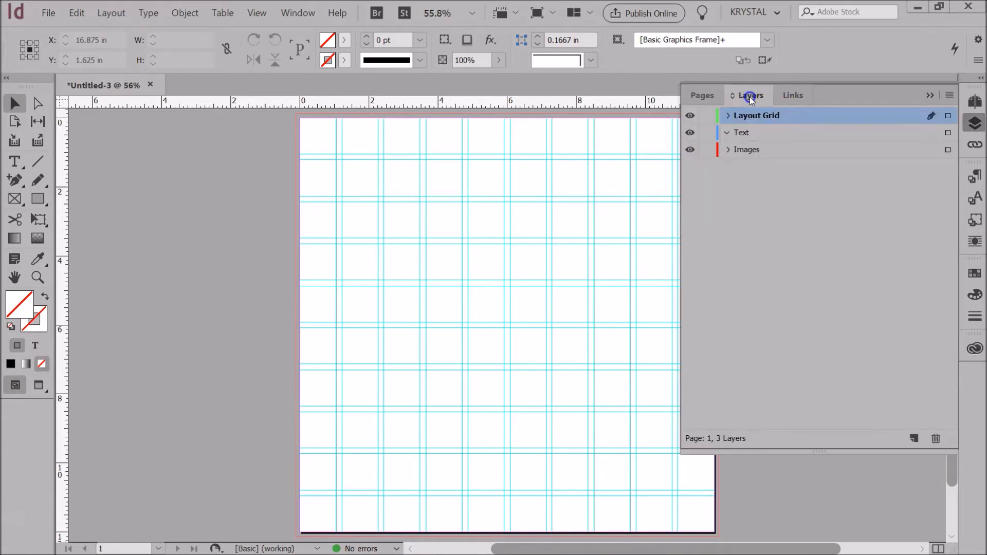
click(689, 116)
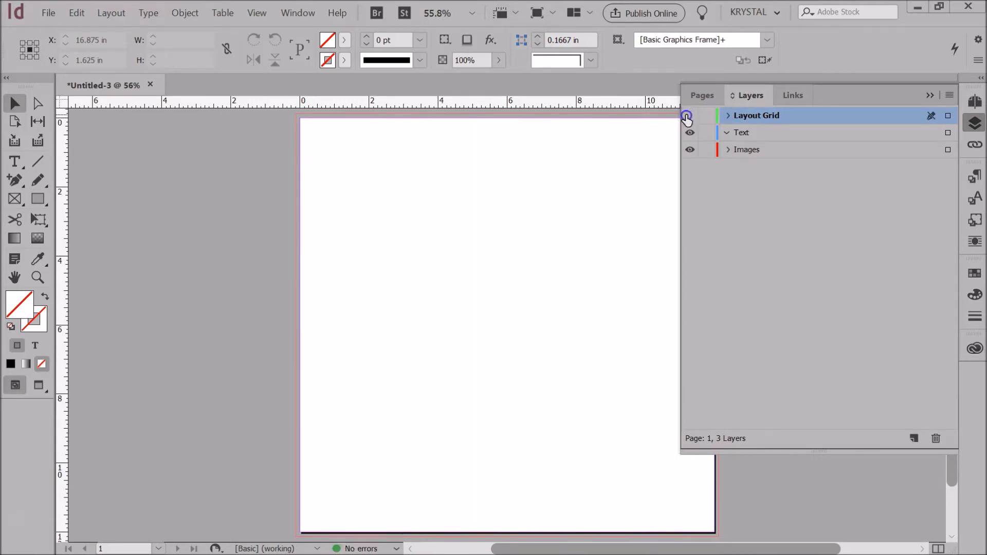
click(688, 117)
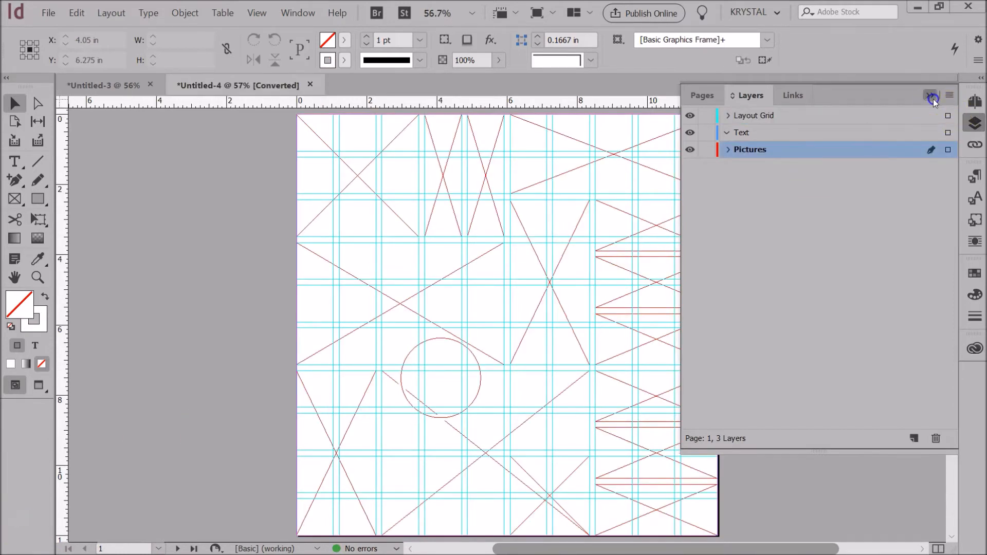
click(931, 96)
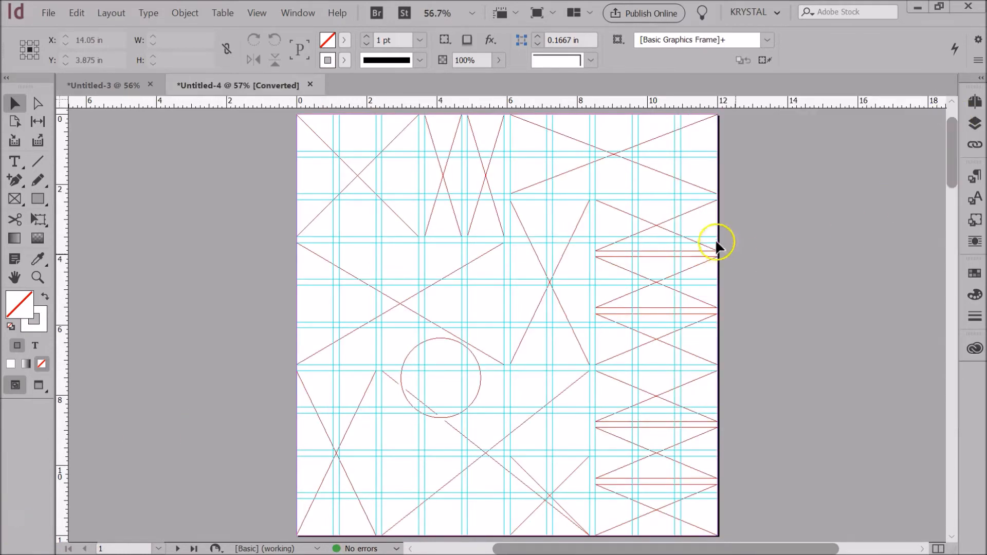
click(975, 102)
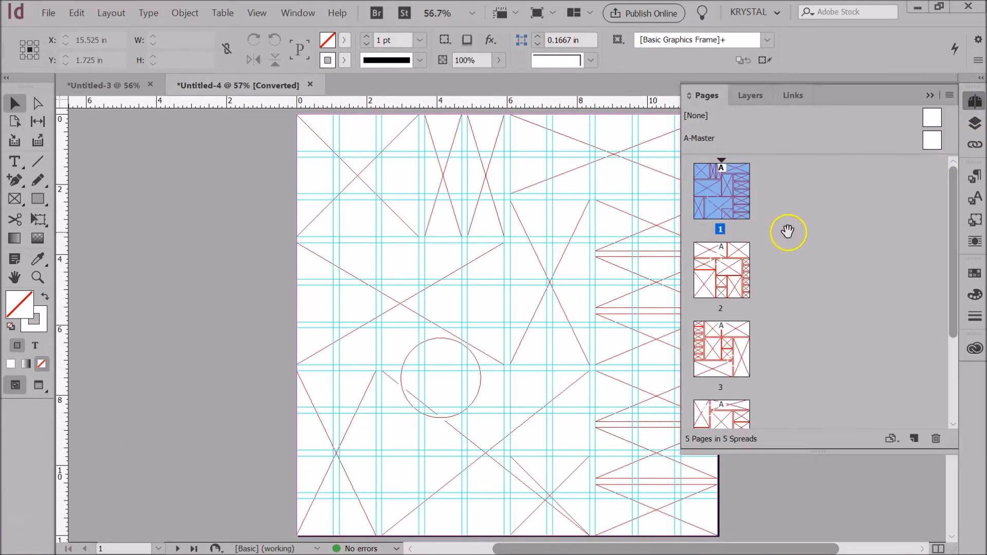
scroll(787, 232, down, 5)
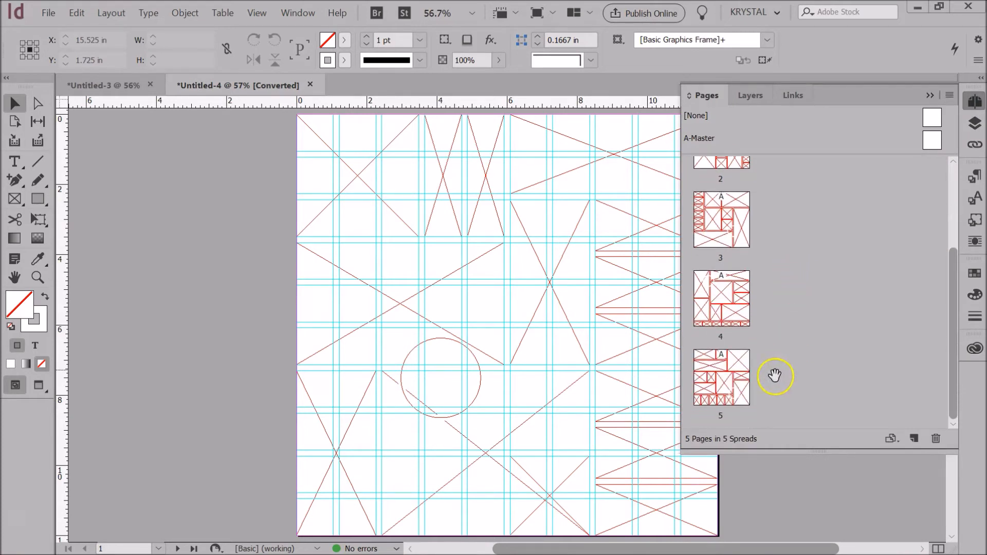
scroll(740, 377, up, 5)
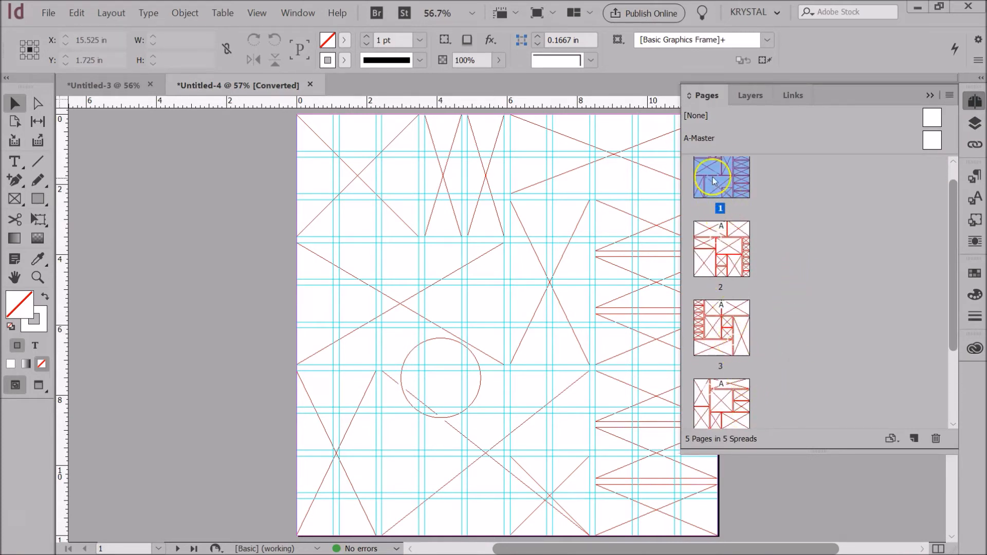
click(721, 249)
click(722, 324)
click(738, 385)
scroll(761, 337, down, 2)
click(729, 397)
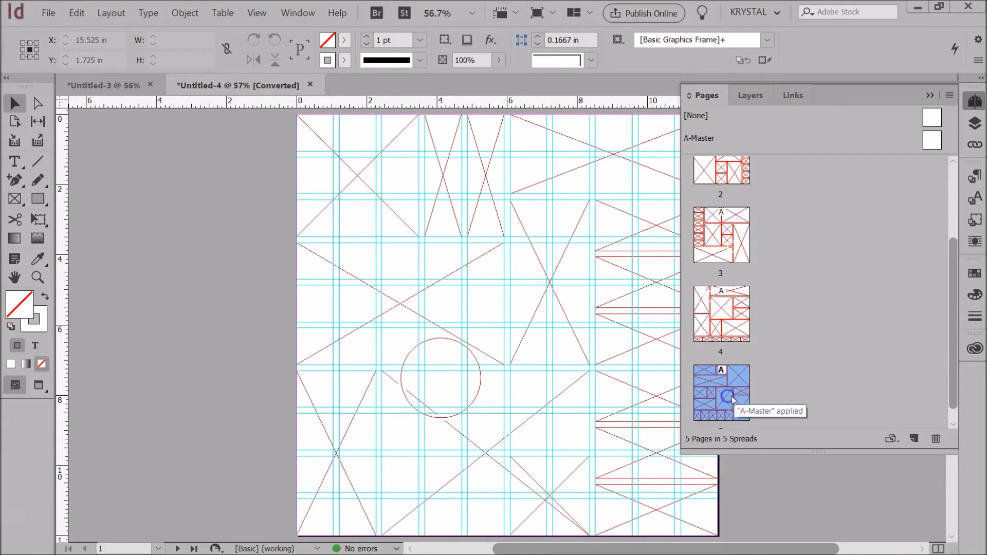
scroll(771, 391, down, 1)
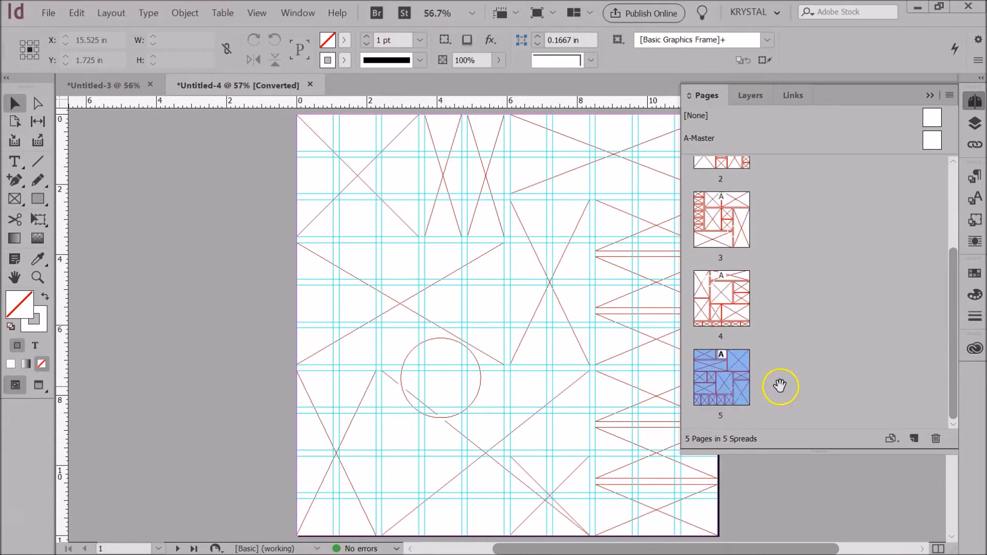
click(740, 211)
scroll(761, 214, up, 3)
click(734, 196)
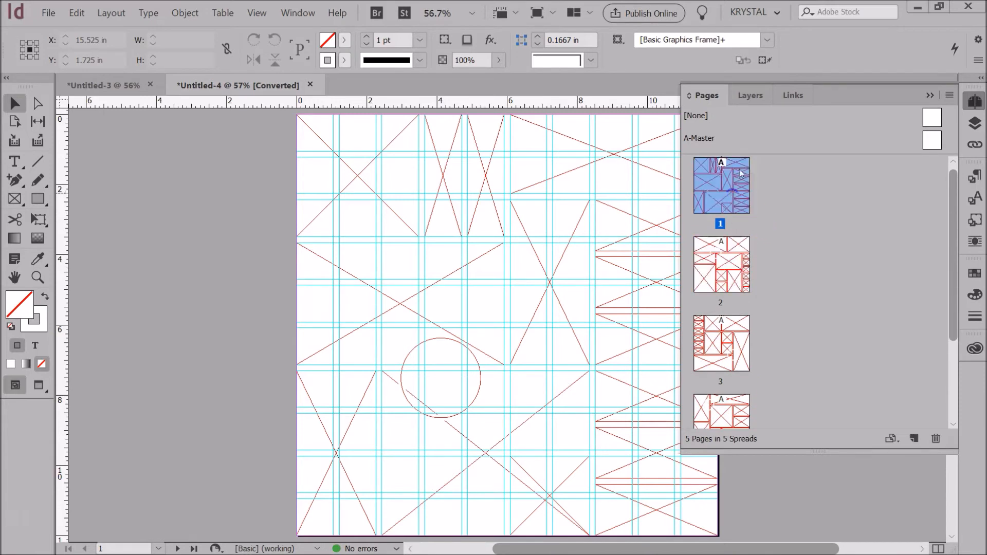
click(745, 98)
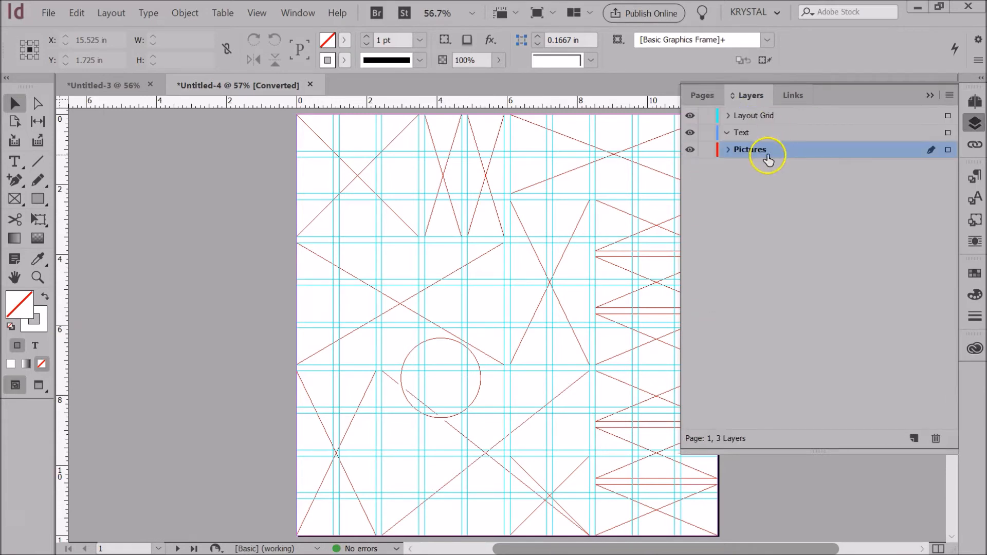
click(703, 97)
scroll(740, 267, down, 1)
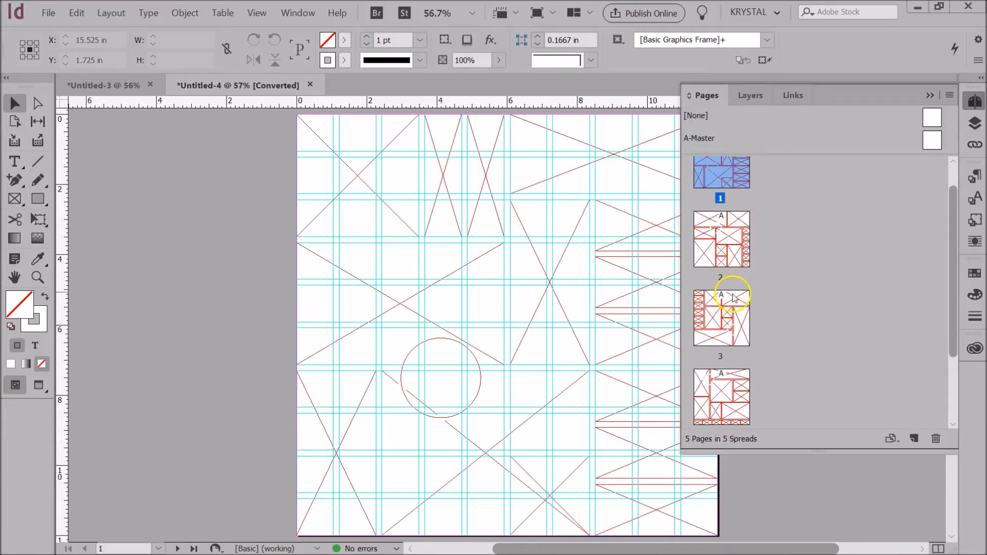
scroll(734, 296, down, 1)
click(733, 293)
click(730, 383)
scroll(741, 393, down, 1)
click(741, 396)
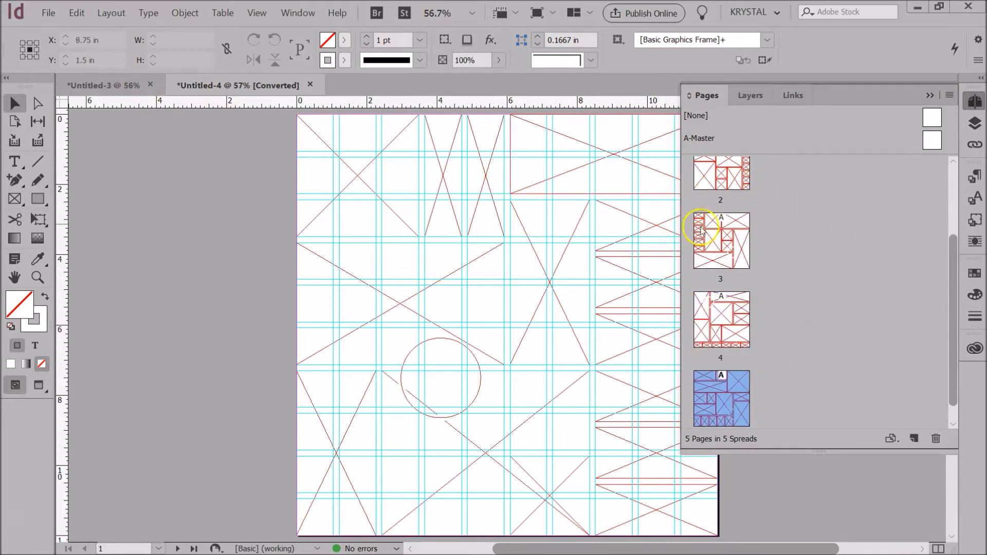
click(113, 85)
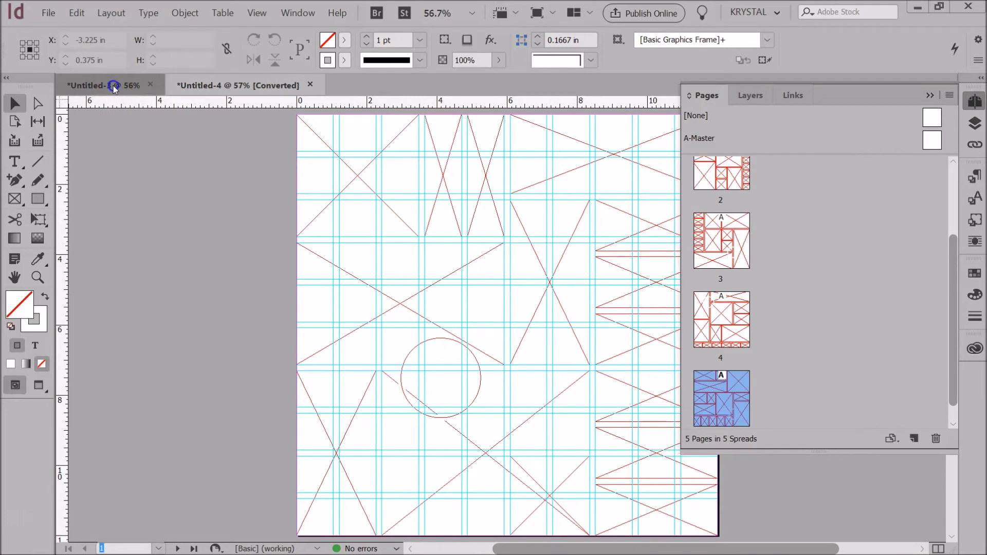
- Switch the target layer to Images in the Layers panel
click(930, 95)
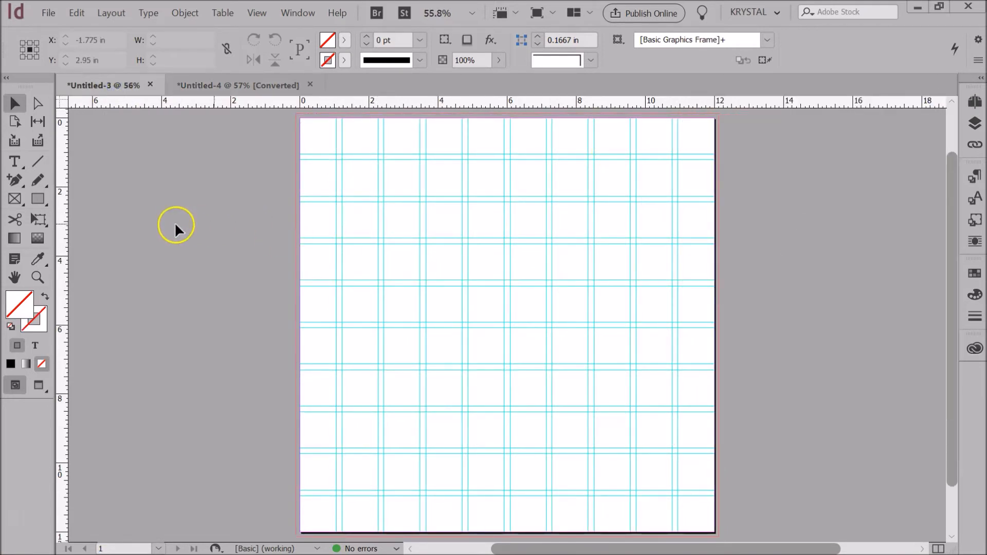
click(973, 126)
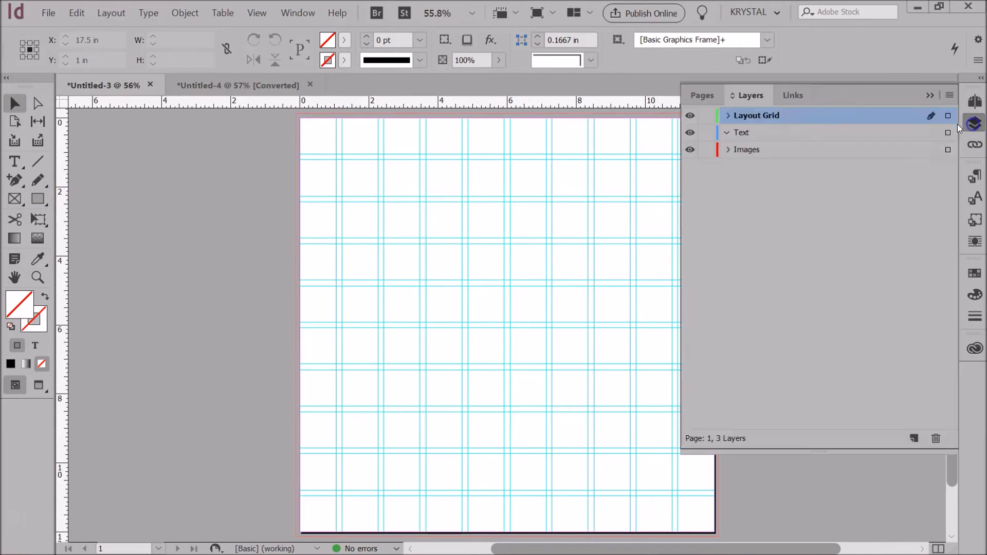
click(749, 154)
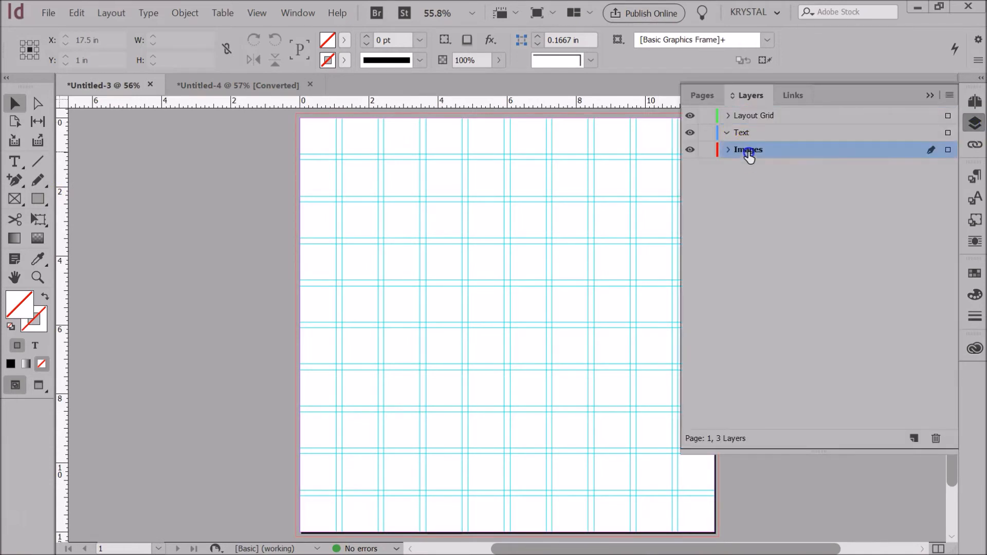
click(930, 96)
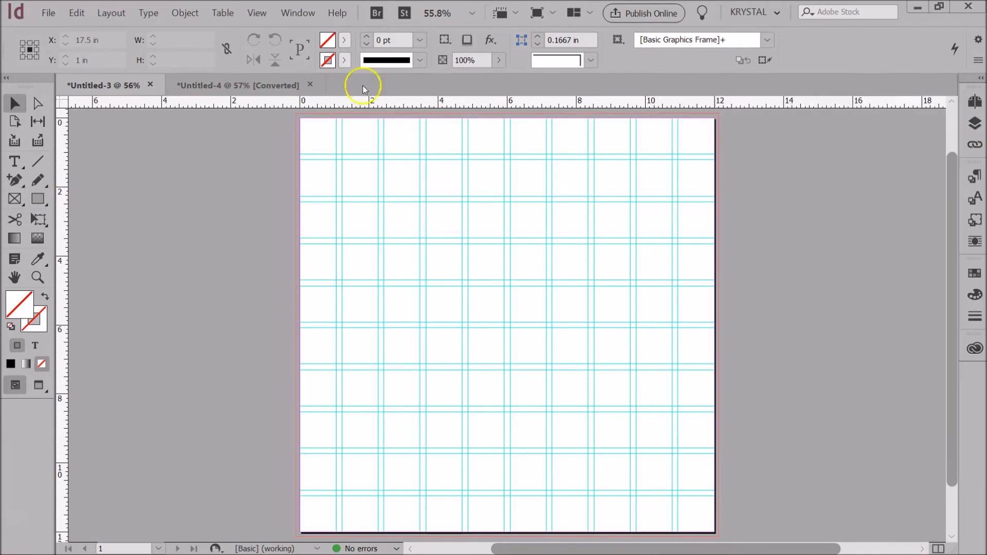
- Draw square, tall and wide 4.825 x 2.575 in rectangle frames along the top guides
click(15, 201)
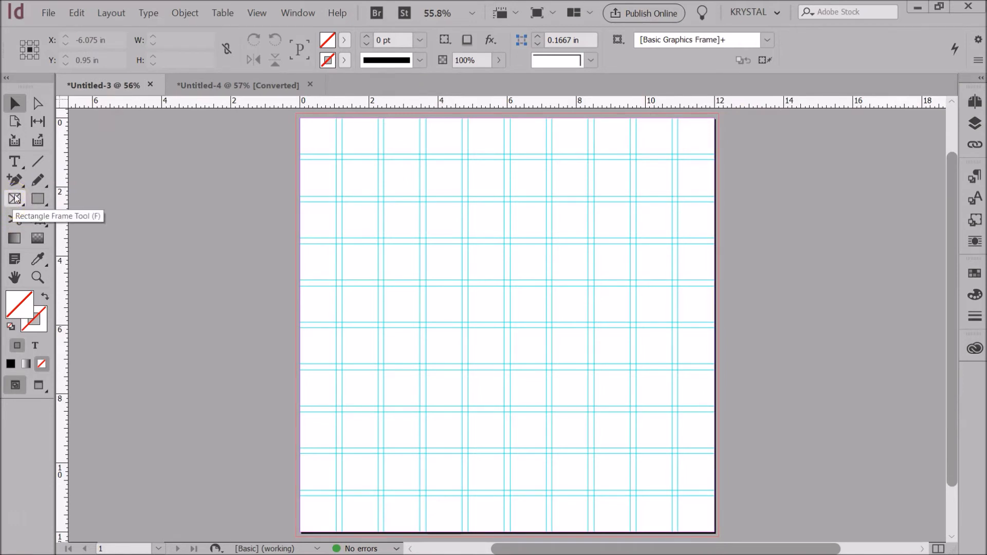
click(15, 198)
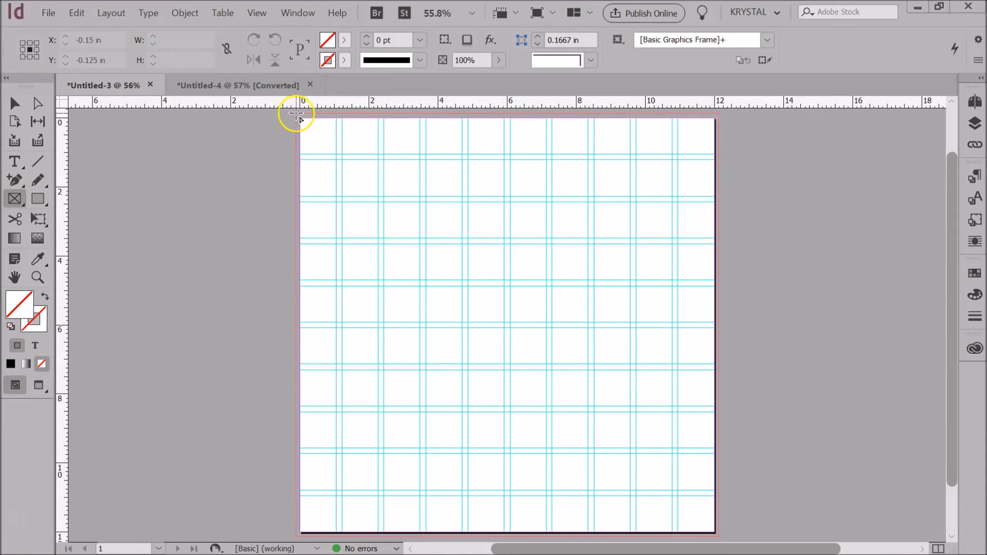
drag(297, 114, 421, 238)
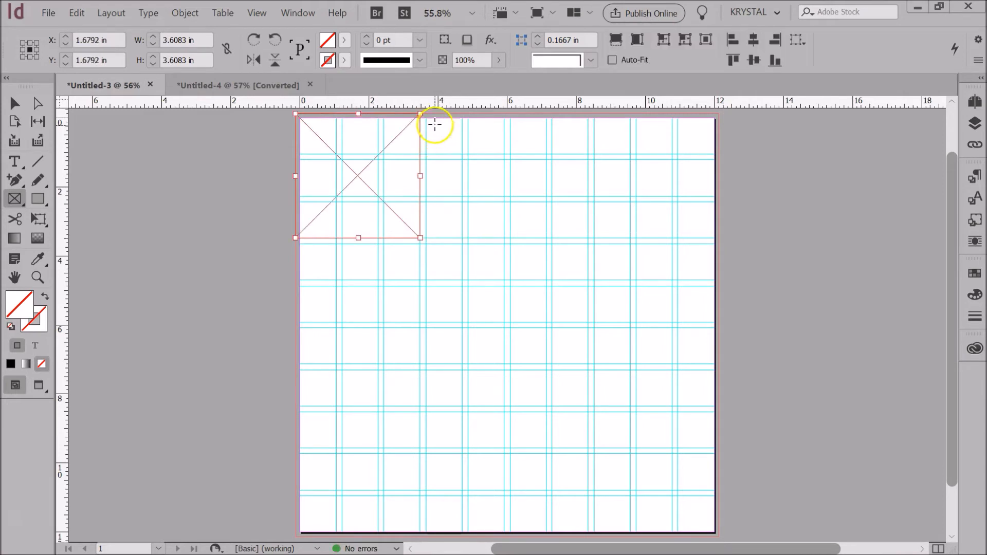
drag(426, 114, 545, 282)
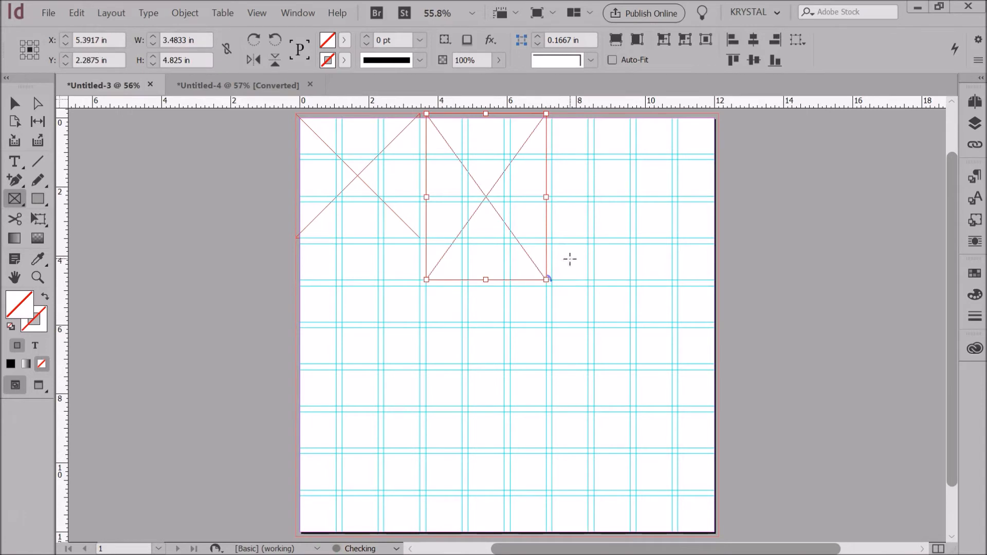
drag(550, 113, 720, 204)
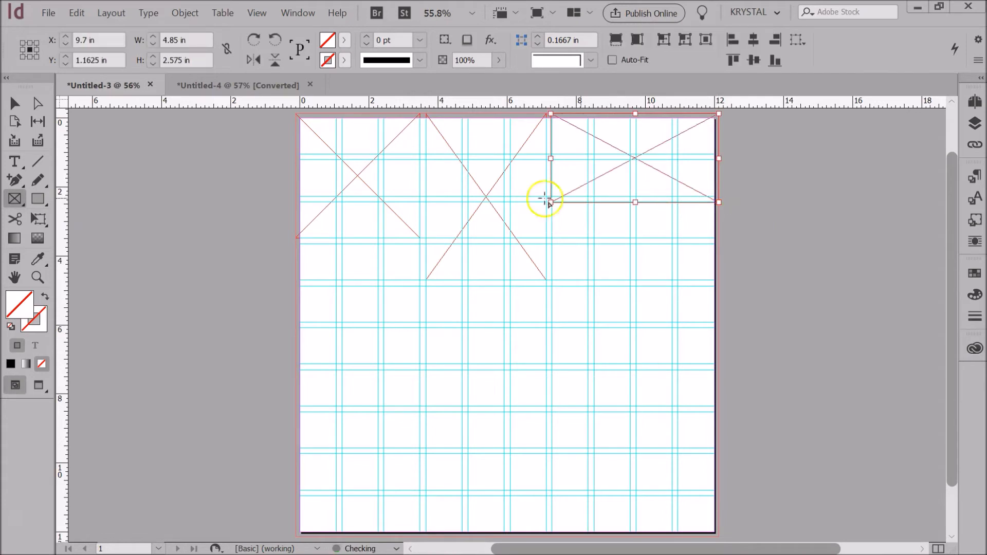
click(19, 105)
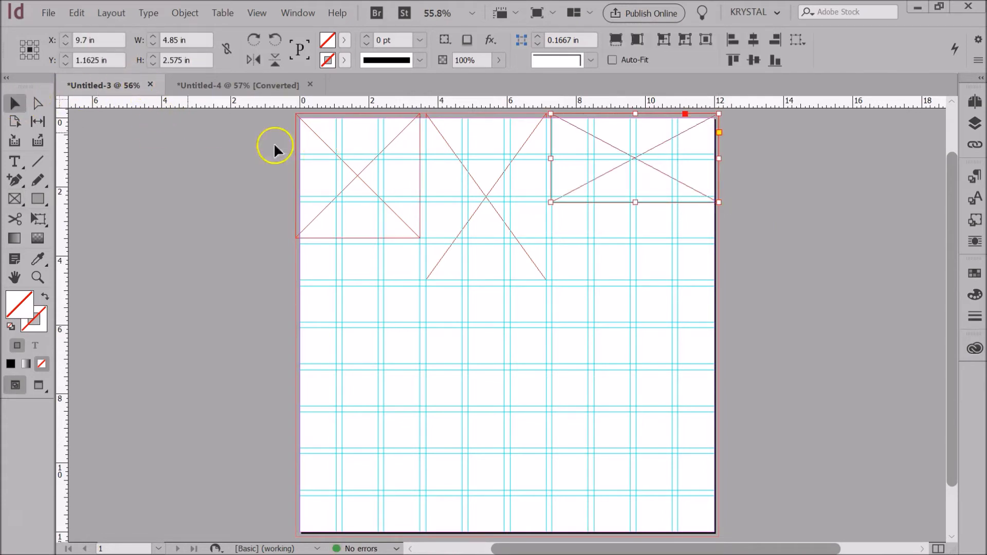
drag(551, 160, 554, 161)
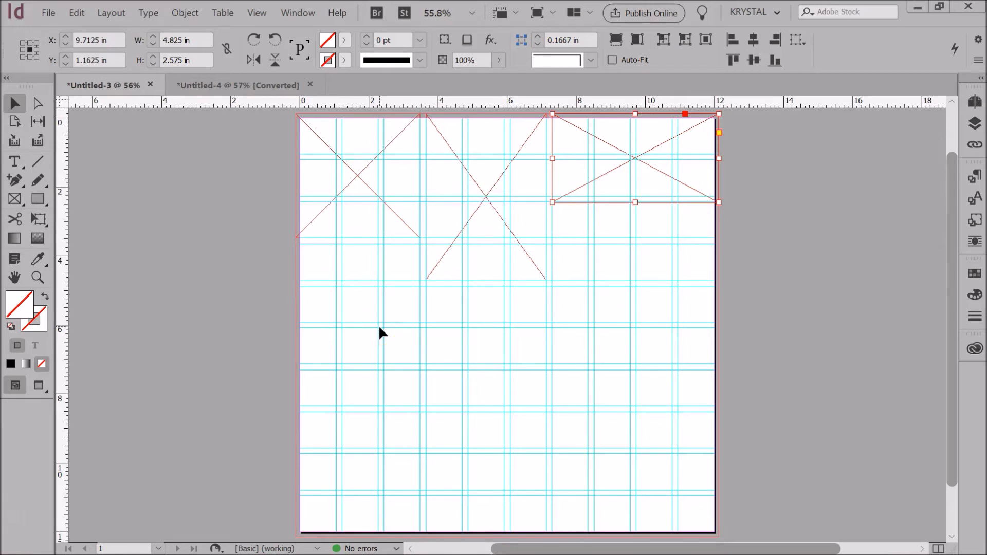
- View the GreenerB_moodboard.jpg reference in Photos, then minimize it to return to InDesign
mouse_move(431, 554)
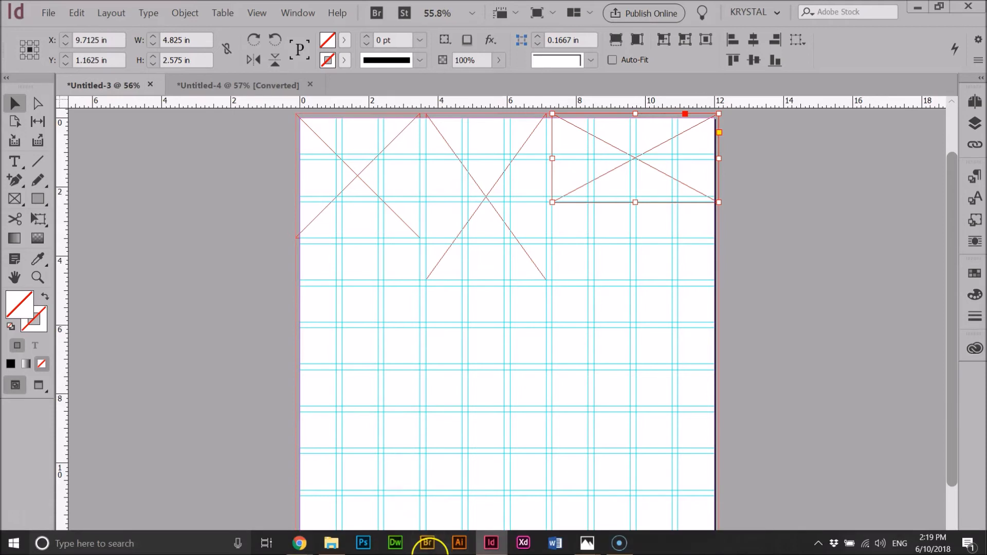
mouse_move(586, 543)
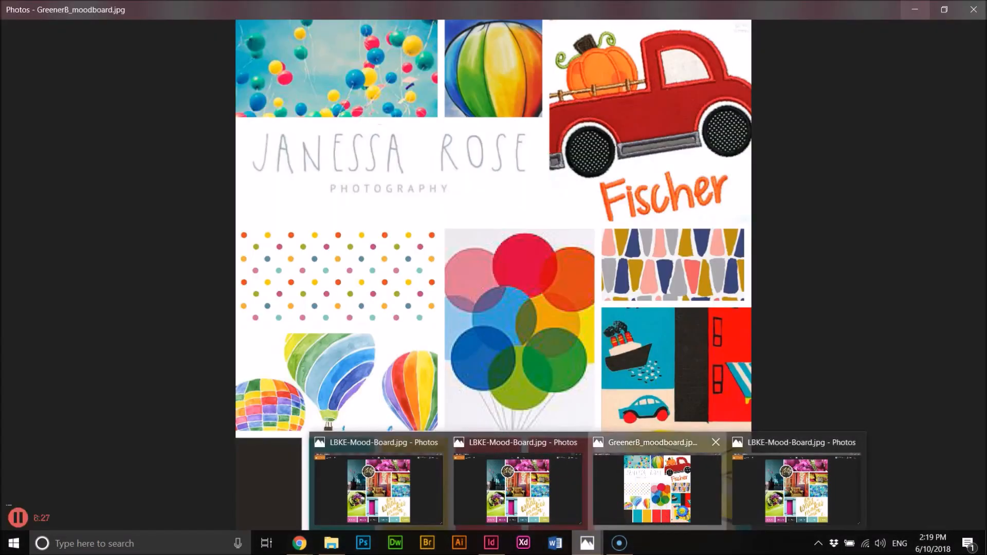
click(674, 514)
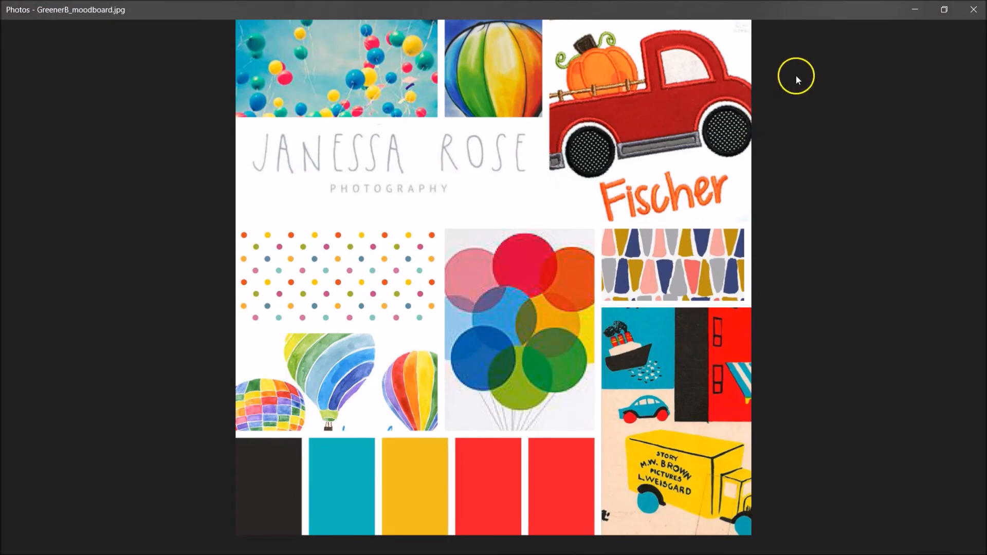
click(918, 10)
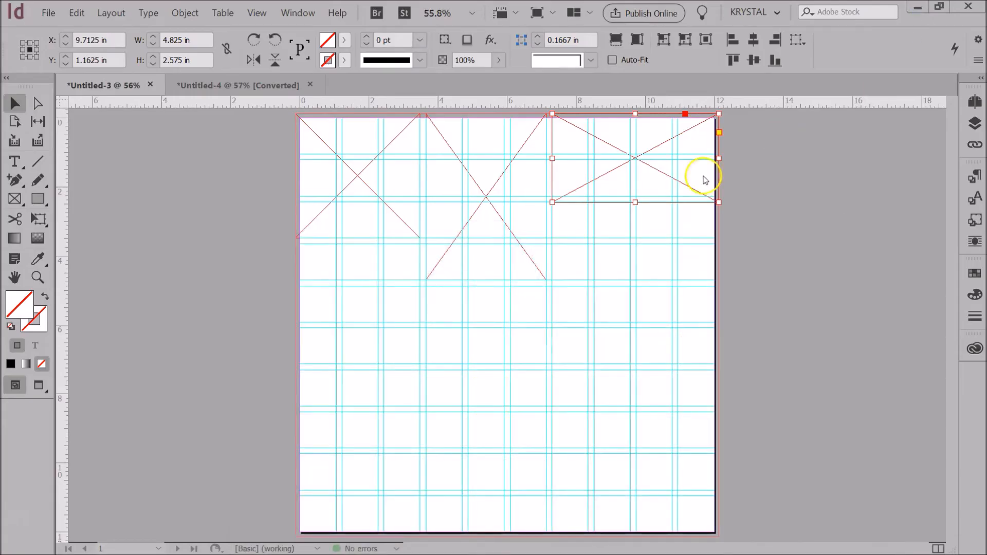
- Alt-drag a copy of the top-left frame below the tall middle frame and resize it to guides
click(355, 229)
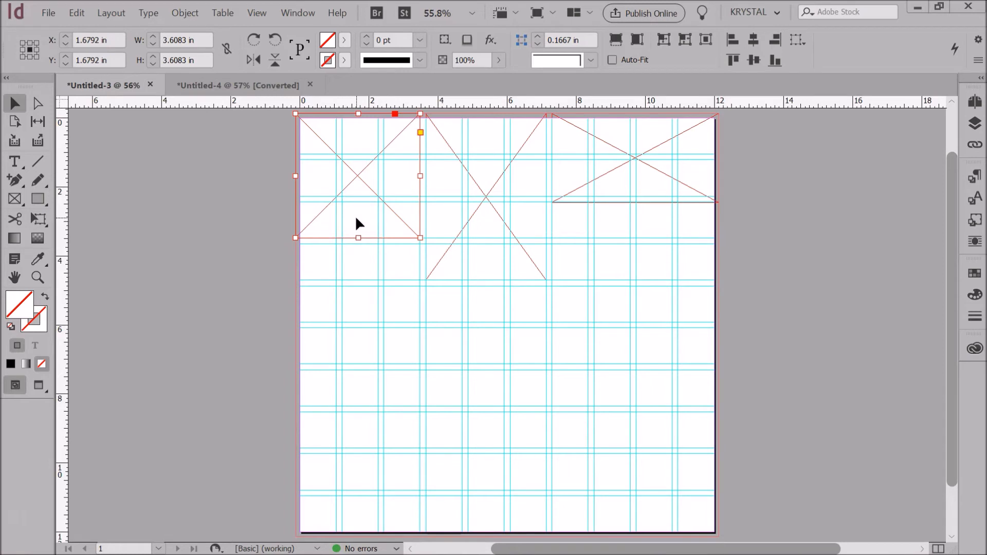
mouse_move(359, 224)
mouse_down()
mouse_move(372, 330)
mouse_move(628, 434)
mouse_move(452, 422)
mouse_move(496, 399)
mouse_move(489, 392)
mouse_up()
click(572, 389)
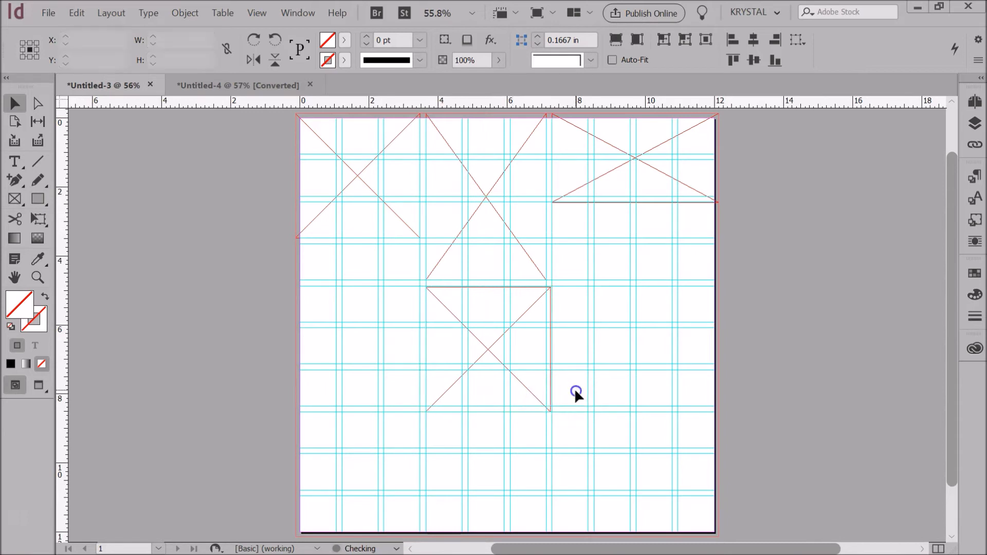
click(551, 358)
drag(550, 349, 547, 350)
click(560, 354)
click(482, 412)
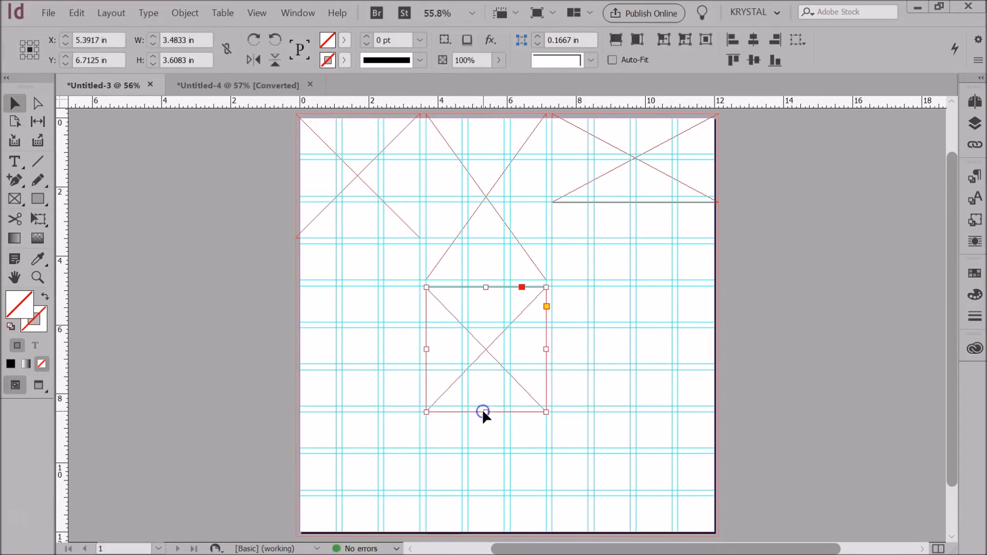
drag(485, 412, 485, 406)
- Snap the top-left and tall middle frames up to the page's top edge
click(382, 238)
drag(297, 114, 300, 118)
click(481, 114)
drag(487, 114, 487, 117)
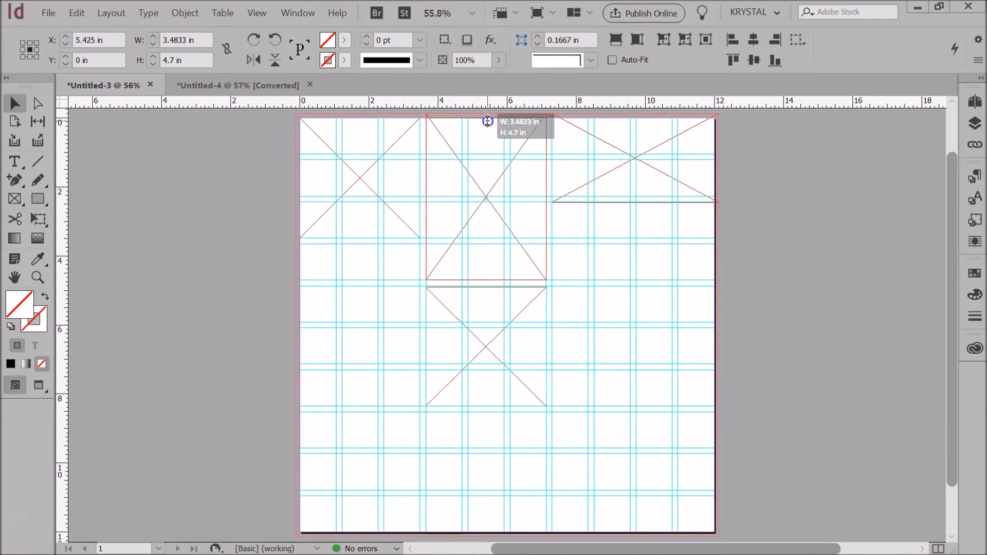
- Shorten the top-right wide frame and place a copy of it directly below
click(675, 200)
click(515, 357)
click(635, 202)
drag(636, 202, 638, 364)
click(637, 381)
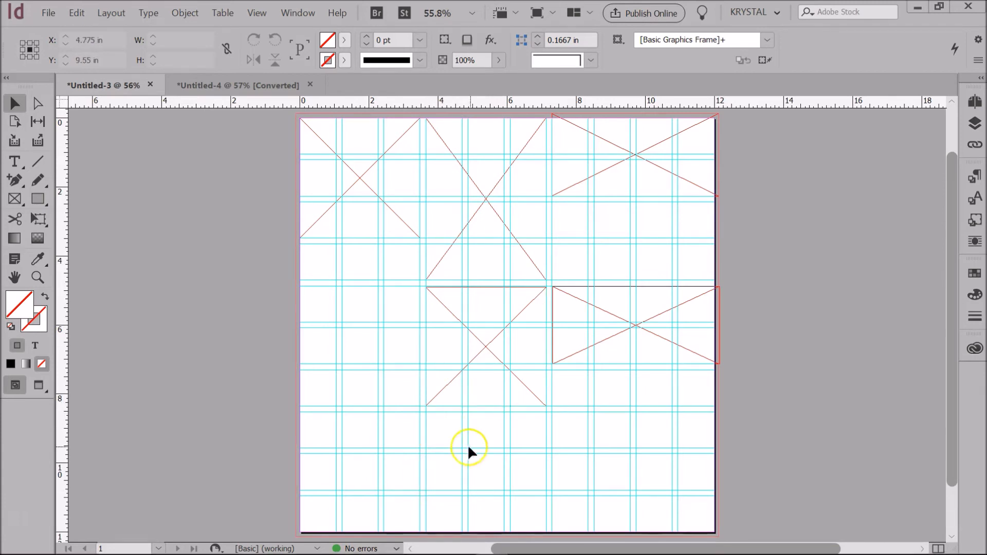
mouse_move(486, 552)
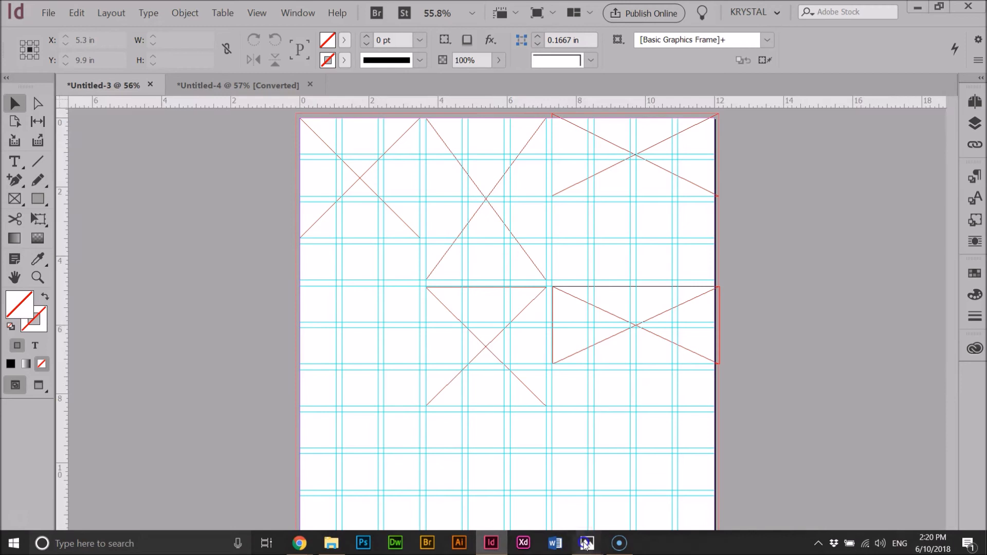
mouse_move(586, 543)
click(530, 514)
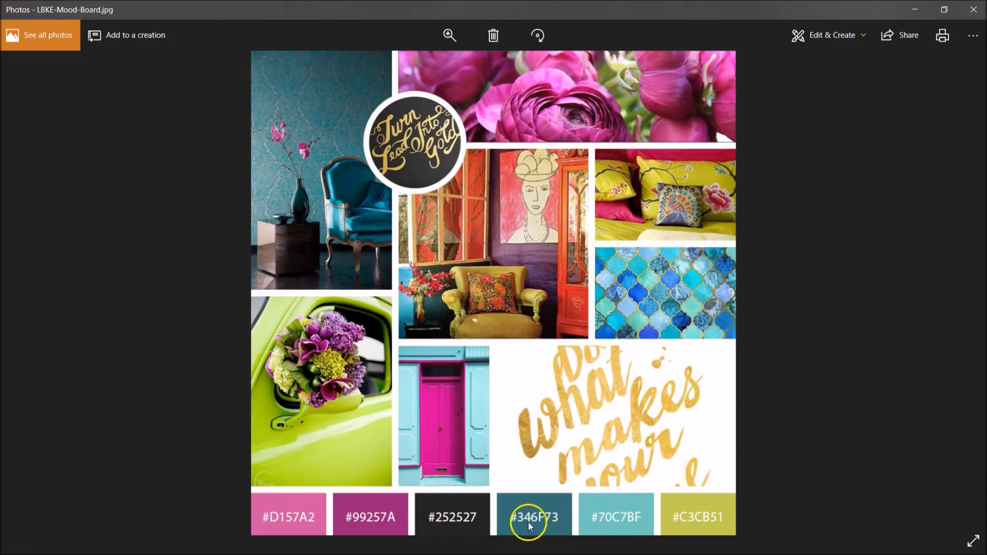
click(492, 543)
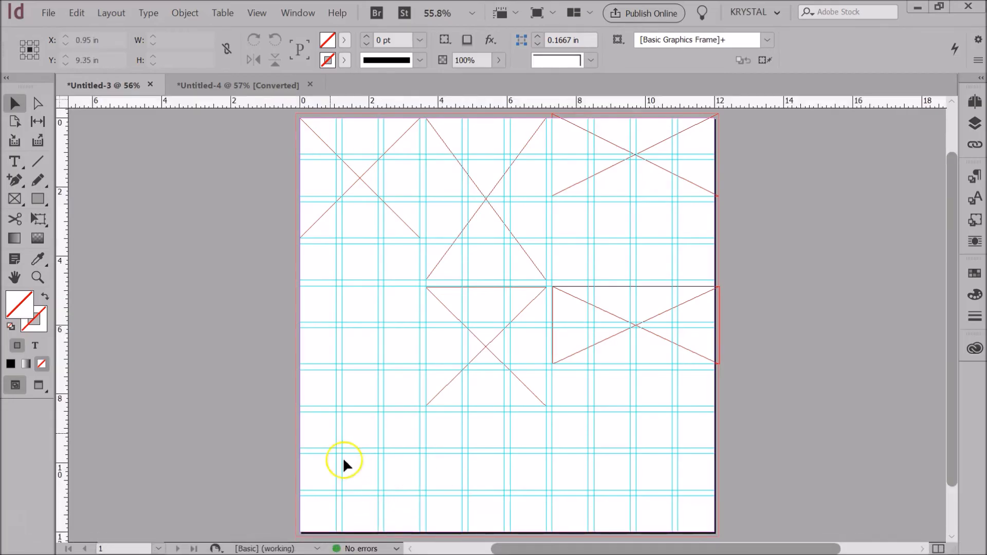
- Draw a rectangle frame at the page's bottom-left corner, snapping its top edge to a guide
click(15, 204)
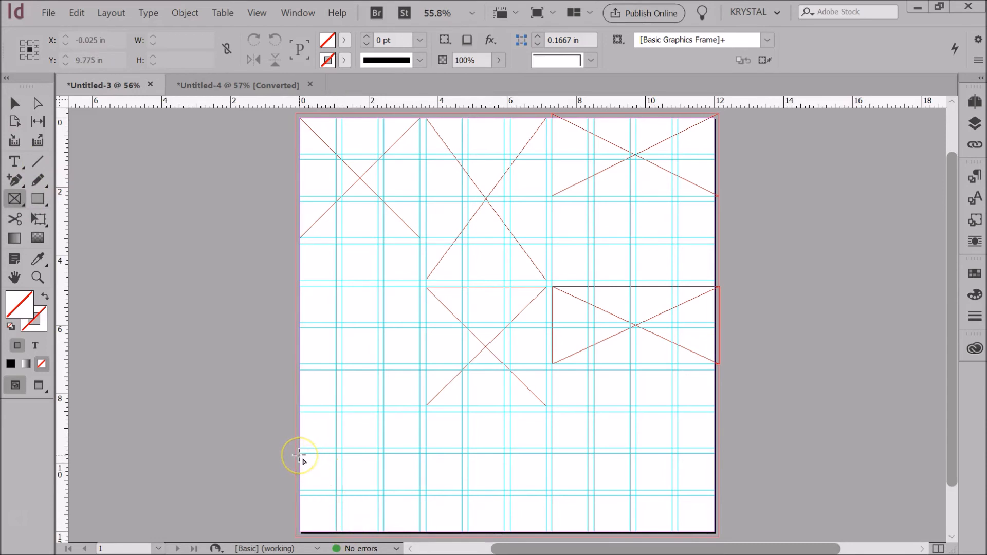
mouse_move(296, 455)
mouse_down()
mouse_move(376, 507)
mouse_move(379, 532)
mouse_up()
click(15, 103)
drag(337, 455, 338, 454)
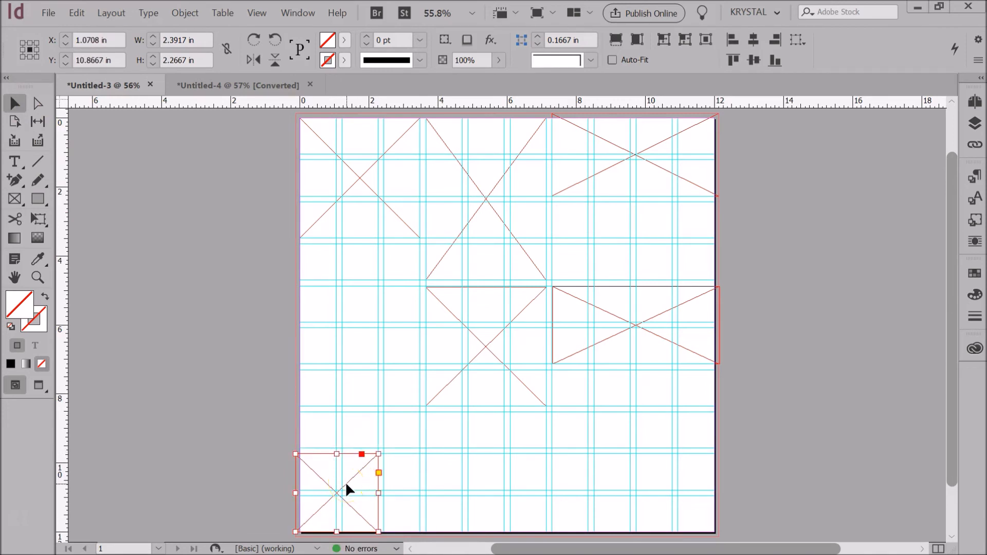
- Duplicate the bottom frame rightward, narrowing one copy to 2.2667 in and placing another at X 6 in
drag(340, 486, 430, 491)
drag(467, 494, 463, 497)
drag(430, 497, 515, 498)
drag(461, 445, 677, 508)
click(732, 508)
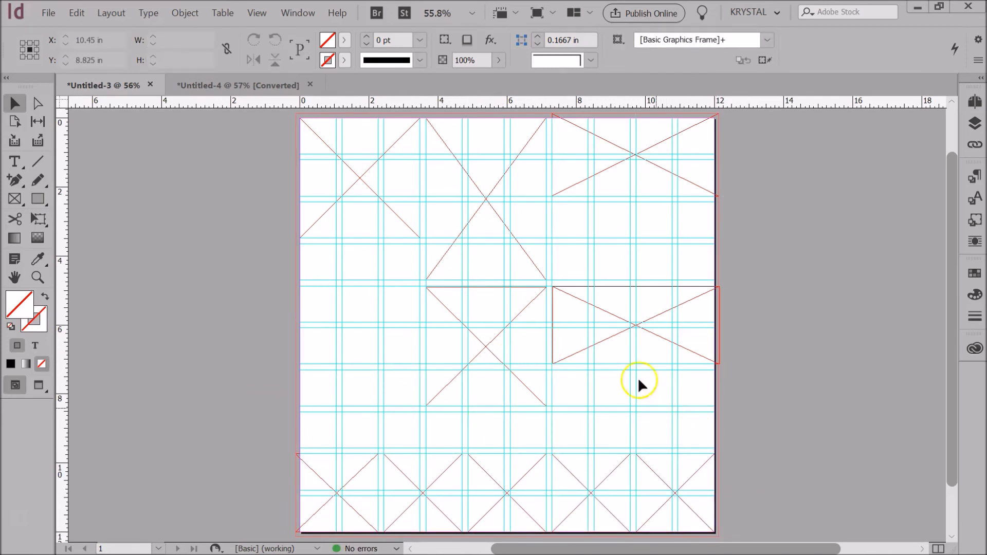
- Copy frames up into the middle band and extend the left and centre ones down to the guide
click(608, 339)
drag(608, 338, 610, 255)
click(452, 326)
drag(467, 330, 341, 287)
drag(360, 363, 360, 448)
click(476, 396)
drag(486, 406, 485, 448)
- Make the right middle-band frame narrower and taller, copy it further right, and nudge it into place
click(633, 349)
drag(718, 364, 633, 447)
drag(591, 377, 677, 379)
click(734, 348)
click(513, 337)
drag(602, 339, 595, 333)
click(745, 352)
- Zoom into the right side, snap the remaining frame edges to guides, then fit the page in view
drag(490, 223, 734, 414)
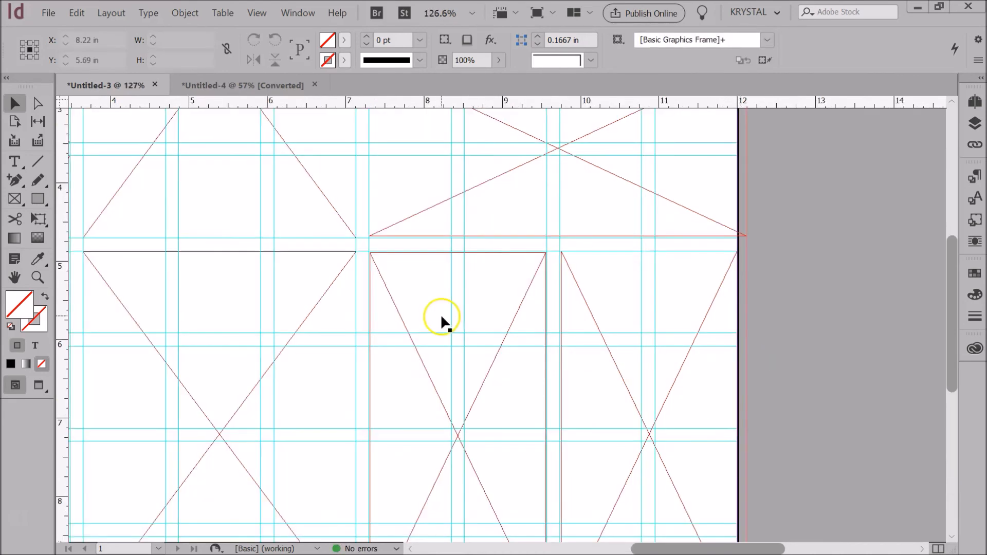
click(443, 317)
click(474, 233)
drag(558, 237, 560, 238)
click(584, 300)
drag(561, 434, 586, 440)
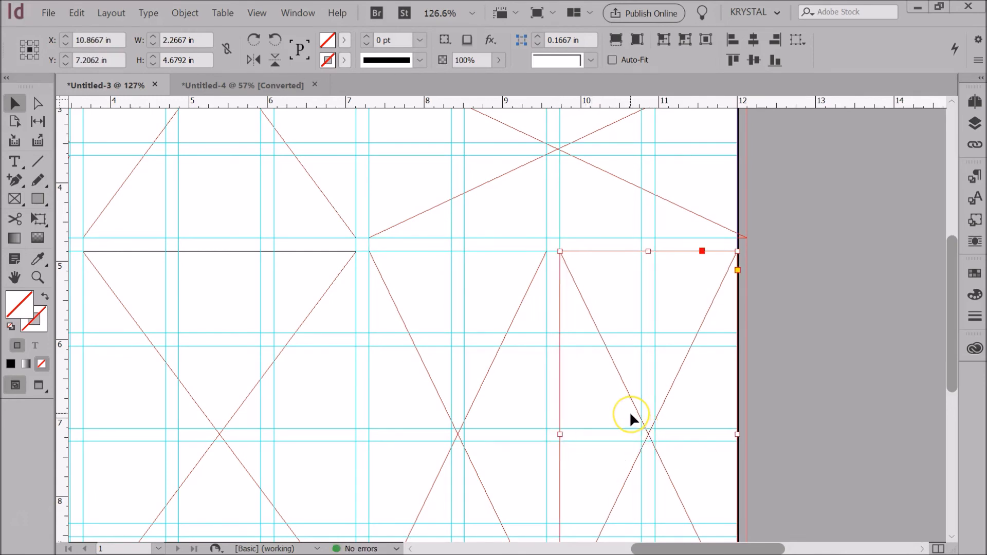
key(ctrl+0)
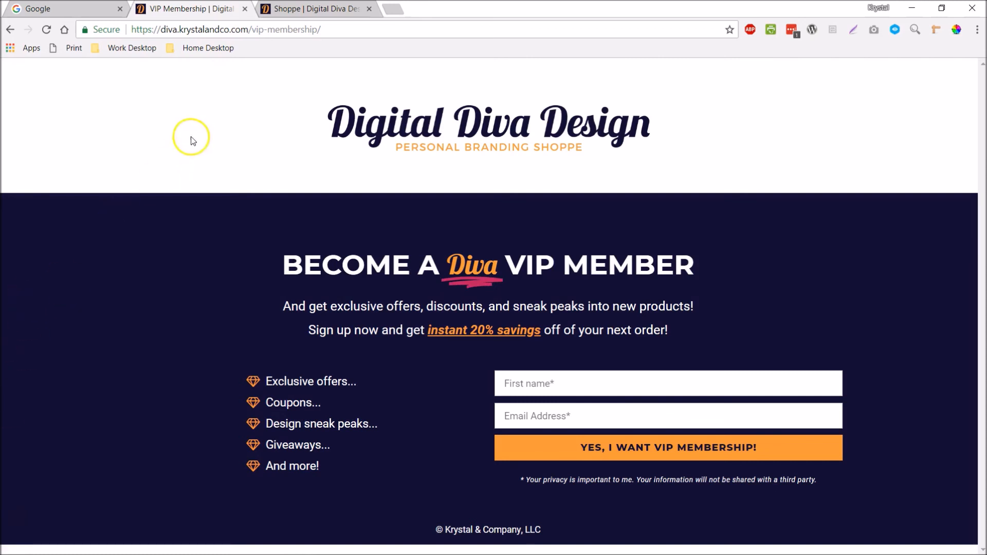
- Go to the Shoppe page and scroll through the product listings
click(280, 12)
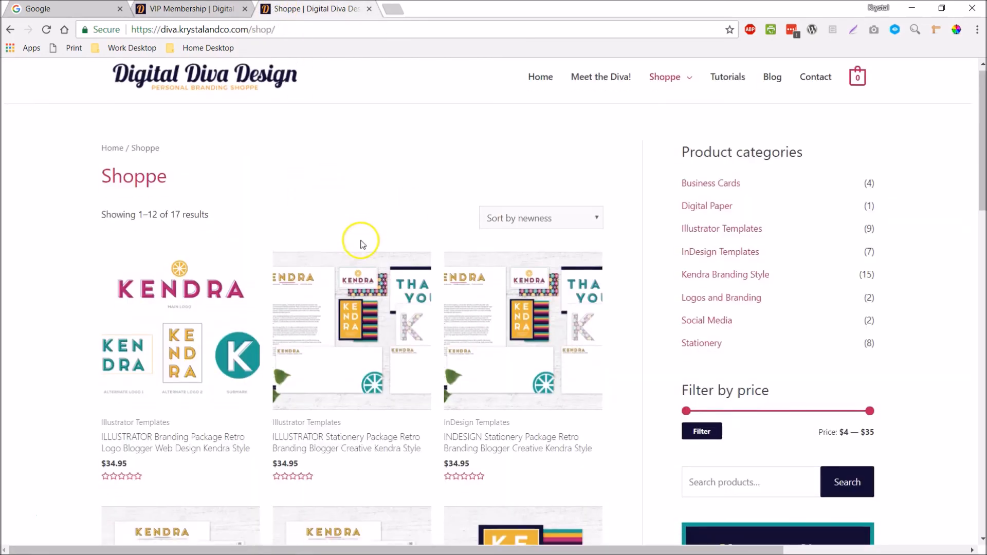
scroll(360, 244, down, 2)
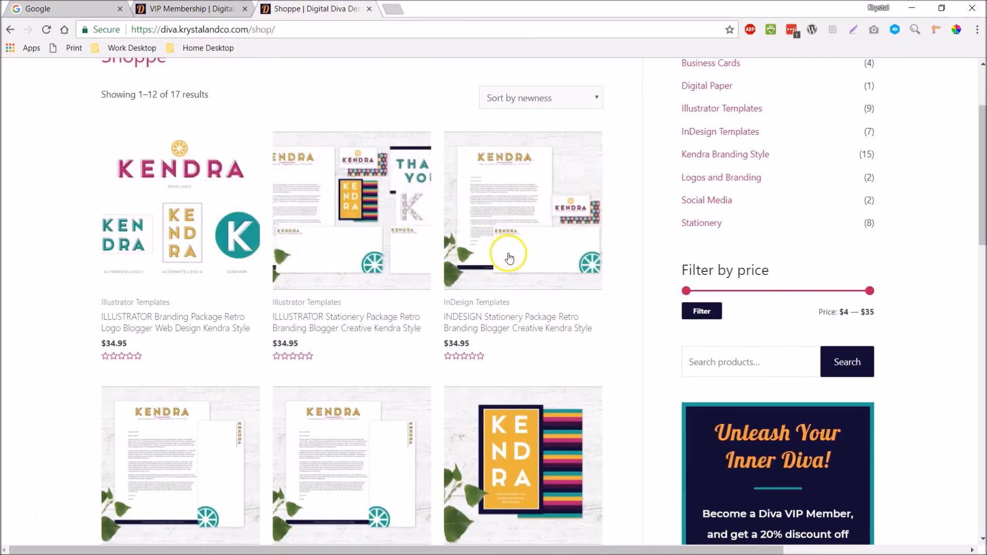
scroll(509, 257, down, 8)
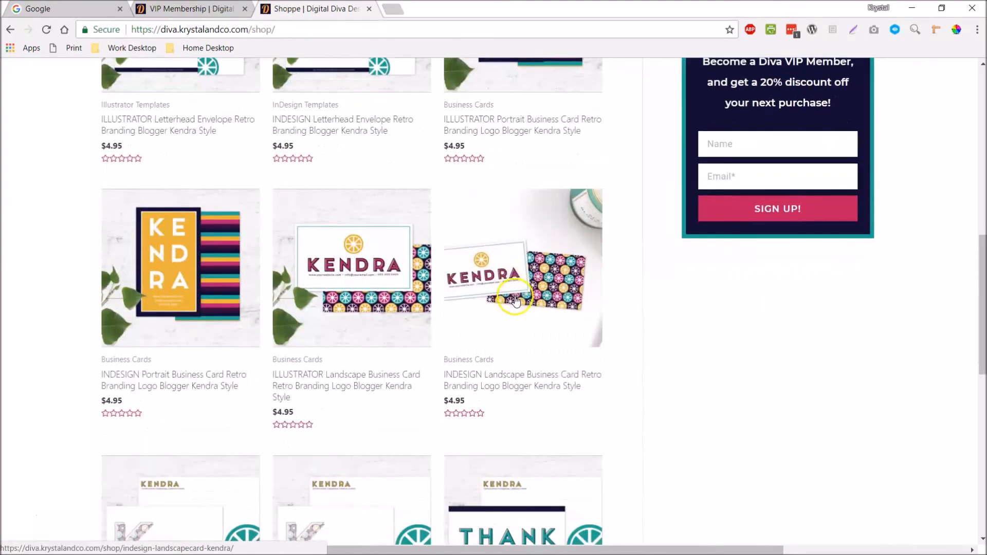
scroll(515, 302, up, 10)
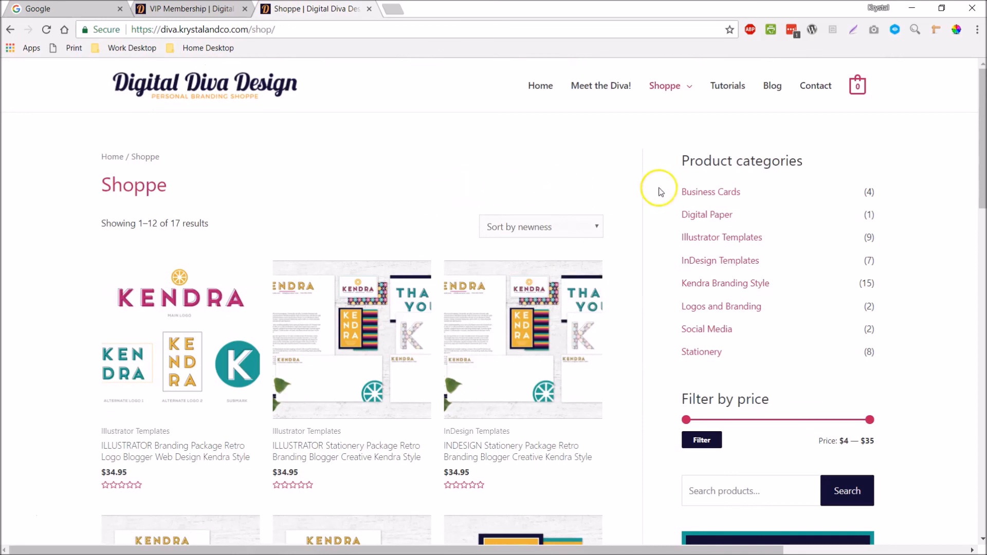
- Look at the InDesign Templates category, then go back and open Illustrator Templates
click(715, 262)
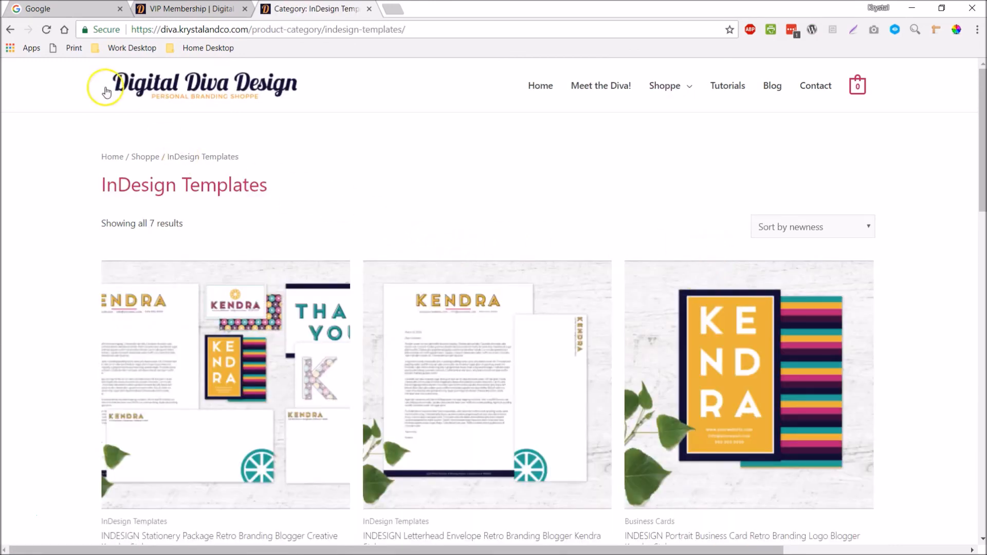
click(10, 30)
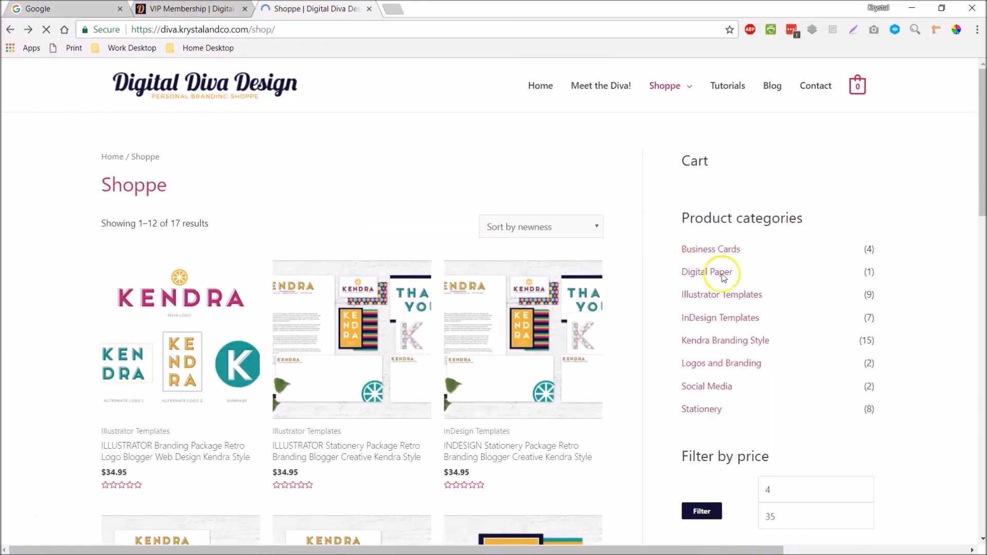
click(727, 239)
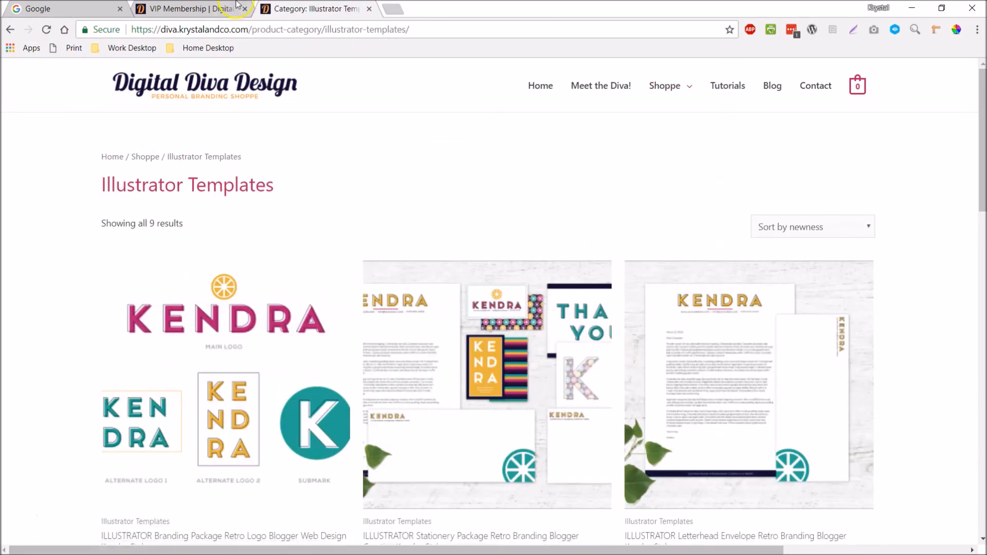
- On the VIP Membership page, enter a first name and e-mail, then submit with 'YES, I WANT VIP MEMBERSHIP!'
click(189, 10)
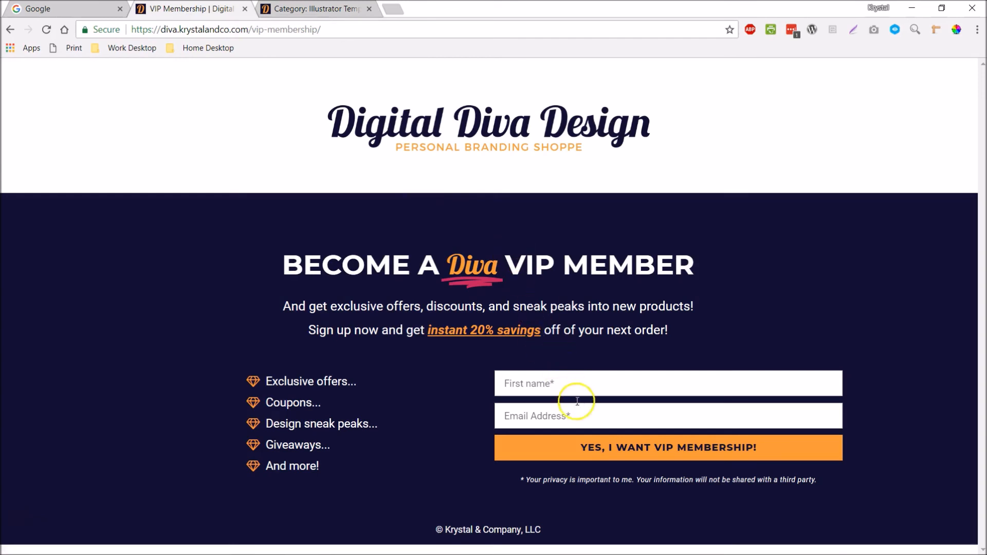
click(577, 384)
text(Krystal)
key(Tab)
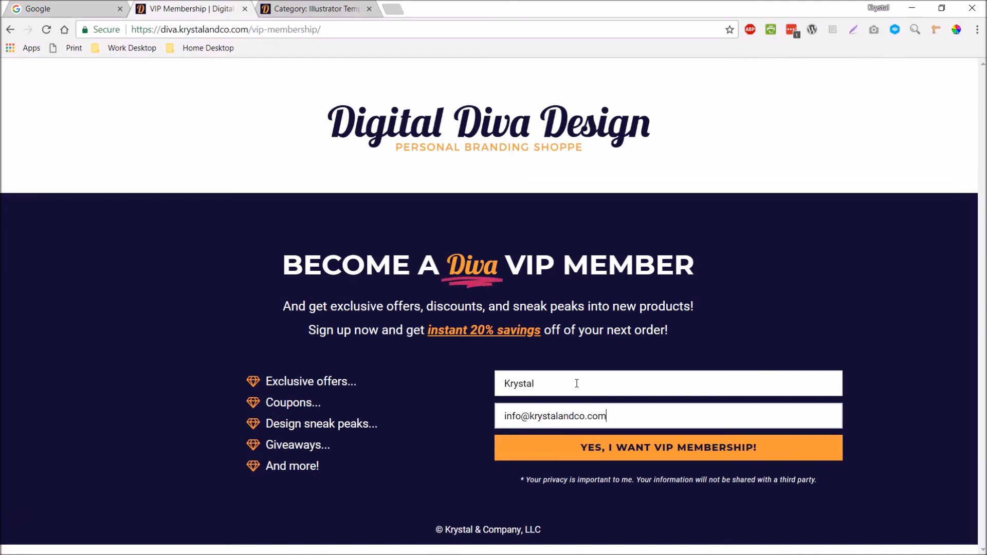
click(657, 451)
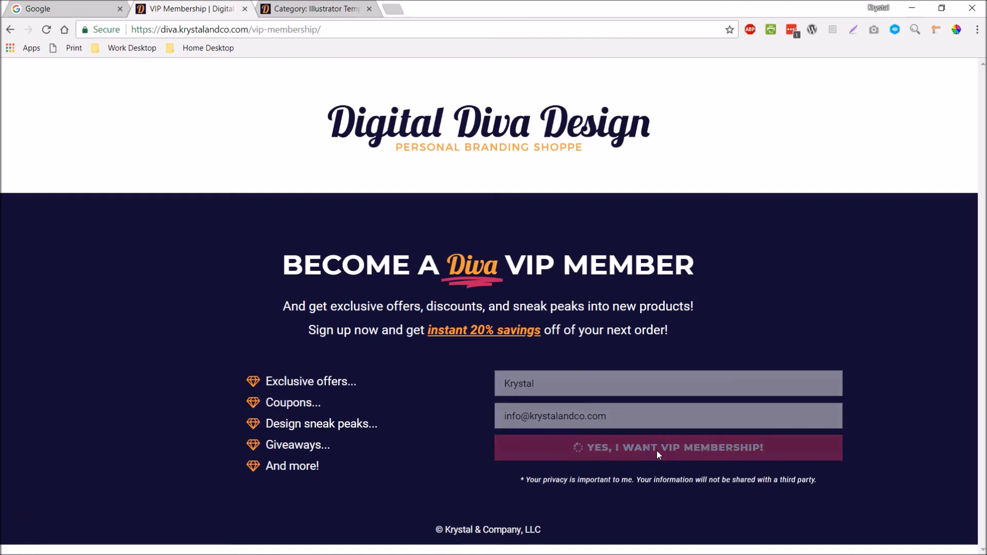